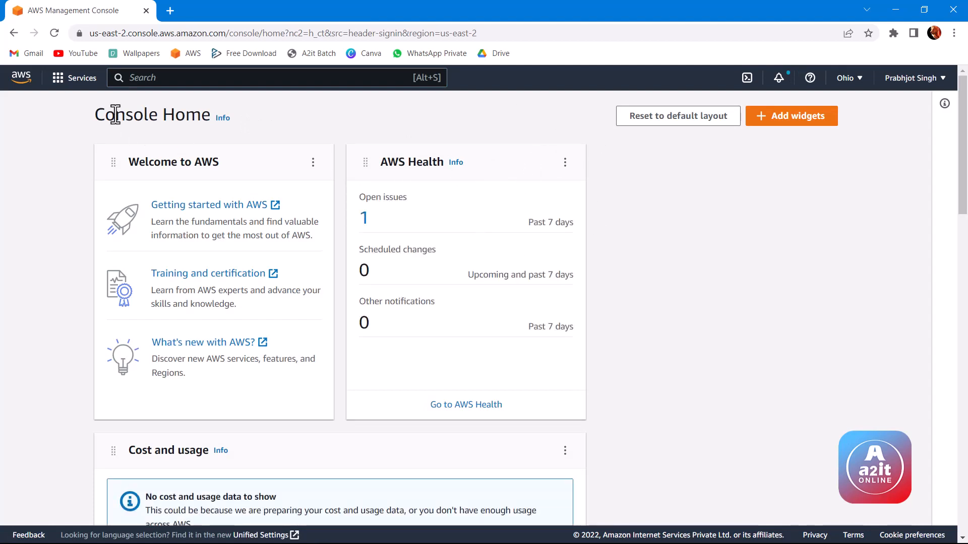
Search the AWS services for ec2 and open the EC2 dashboard
left_click(59, 80)
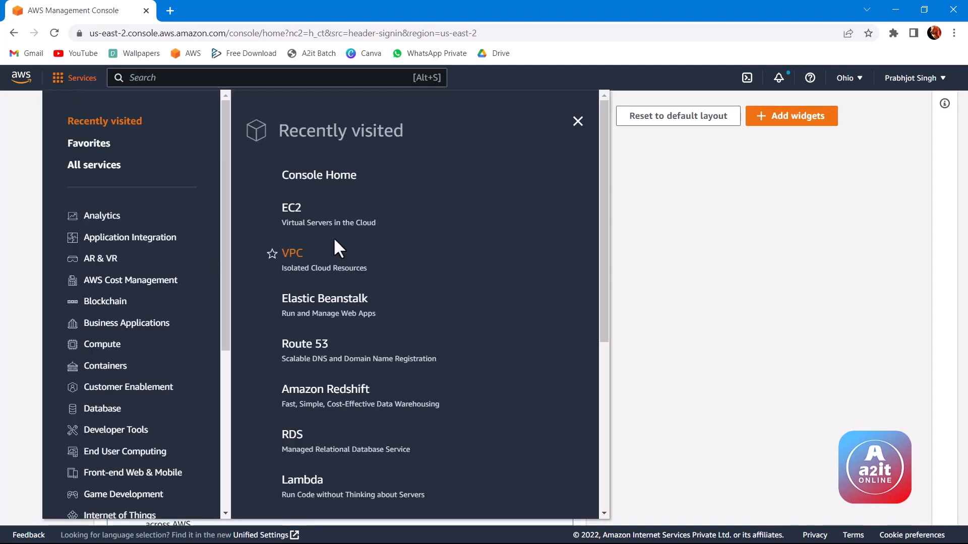
left_click(162, 79)
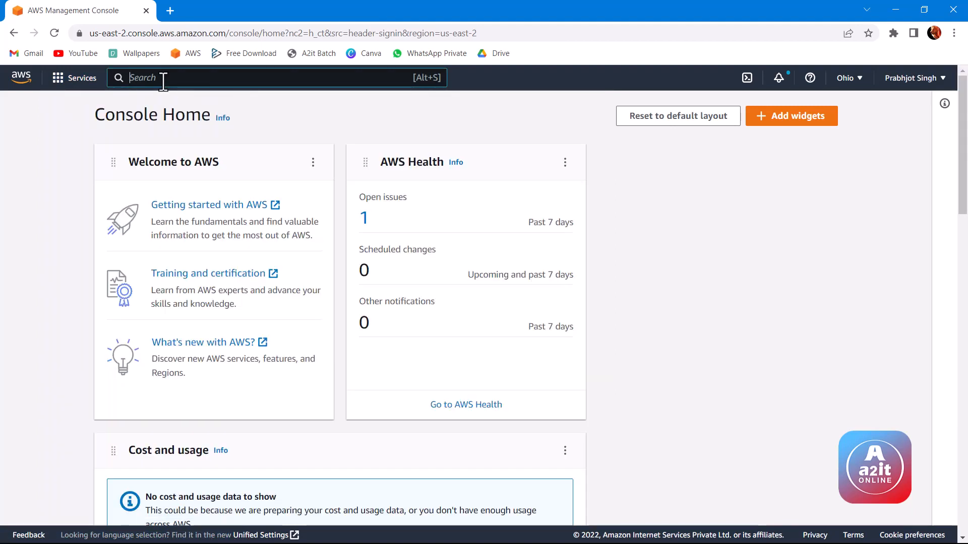
type("ec2")
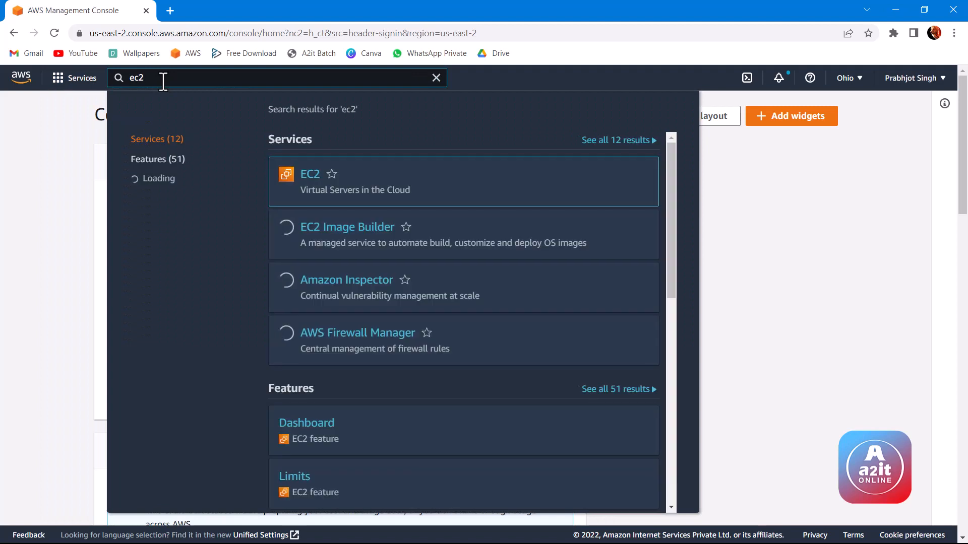
left_click(311, 176)
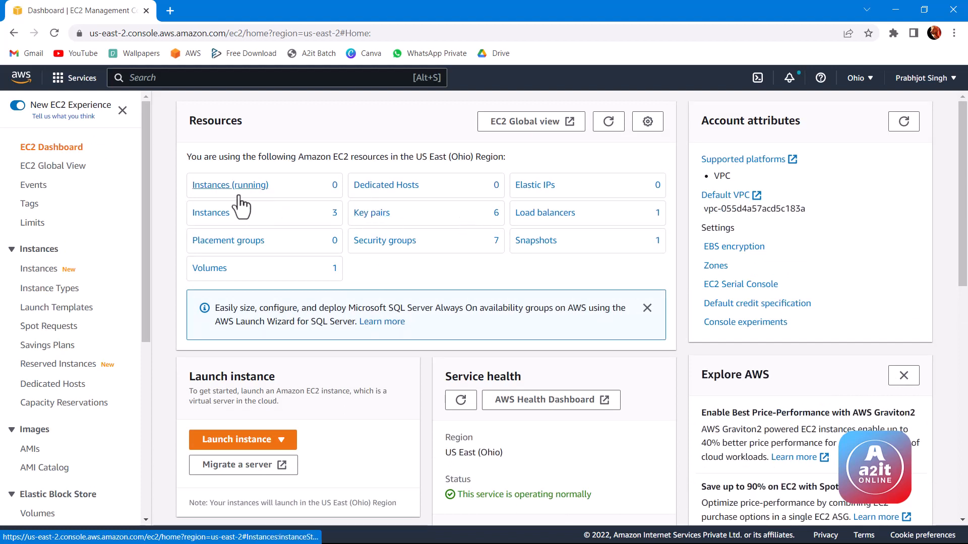
Open the list of running EC2 instances and start launching a new instance from it
left_click(45, 272)
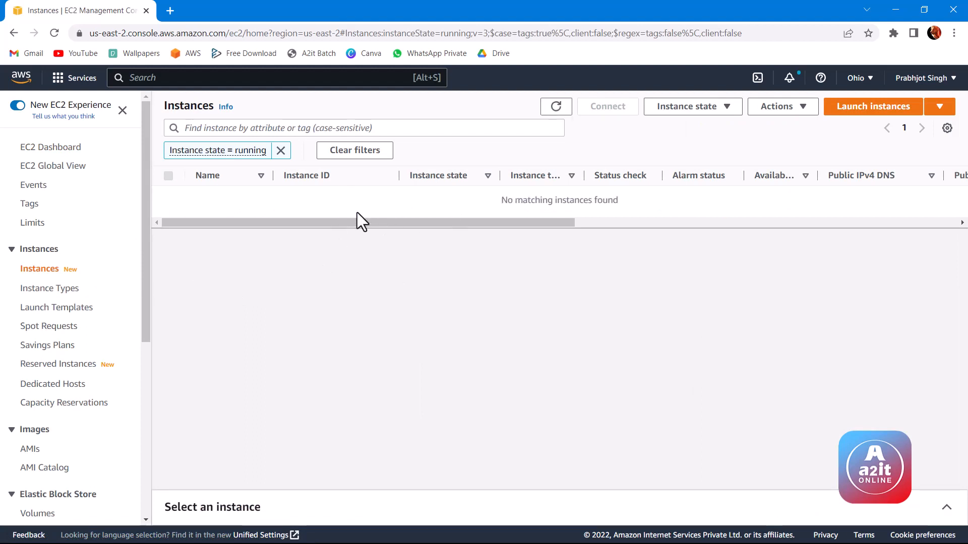
left_click_drag(502, 200, 616, 198)
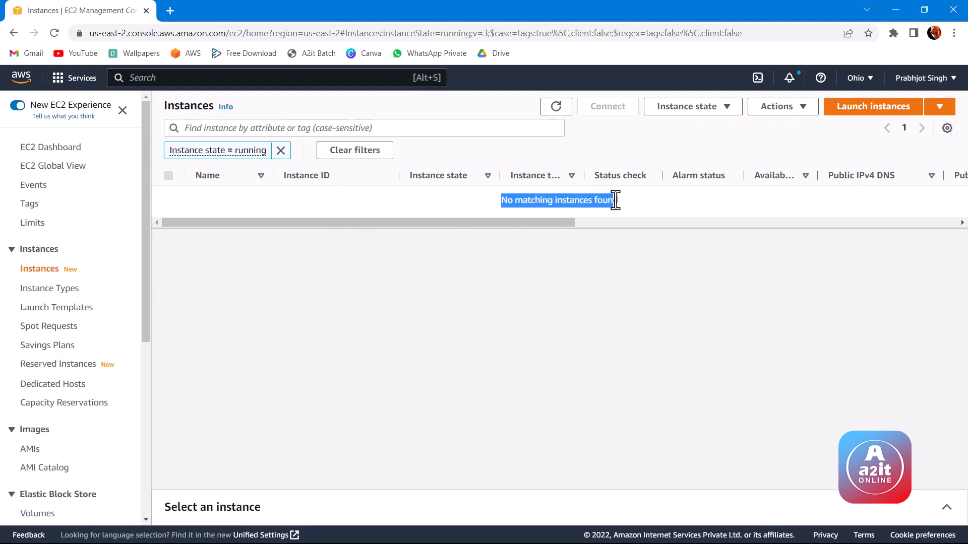
left_click(614, 201)
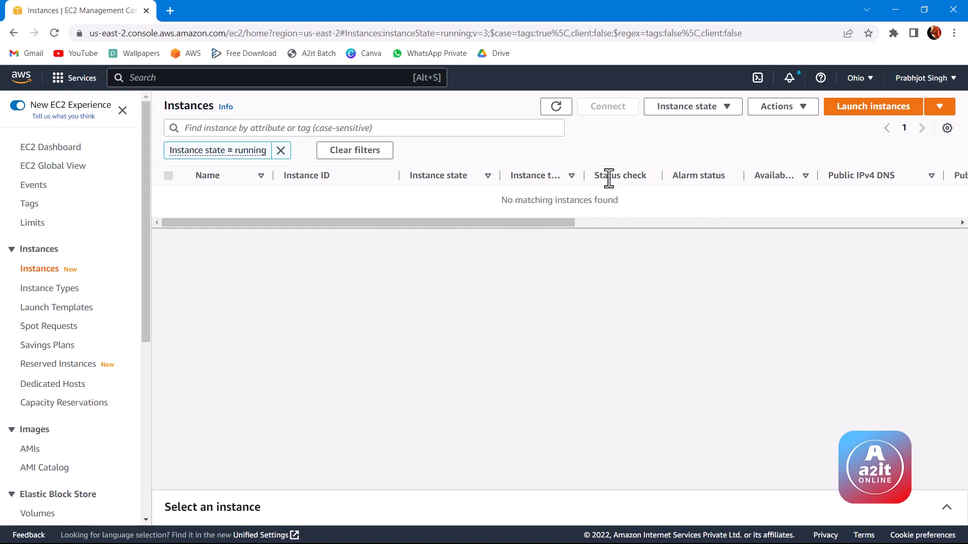
left_click(875, 112)
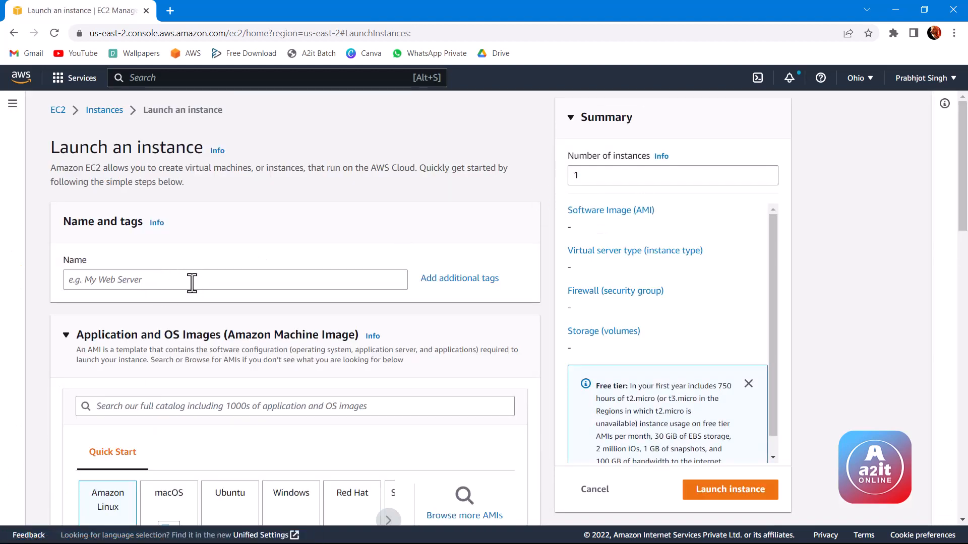
Name the new instance ELBServer and choose Microsoft Windows Server 2022 Base as its machine image
left_click(192, 284)
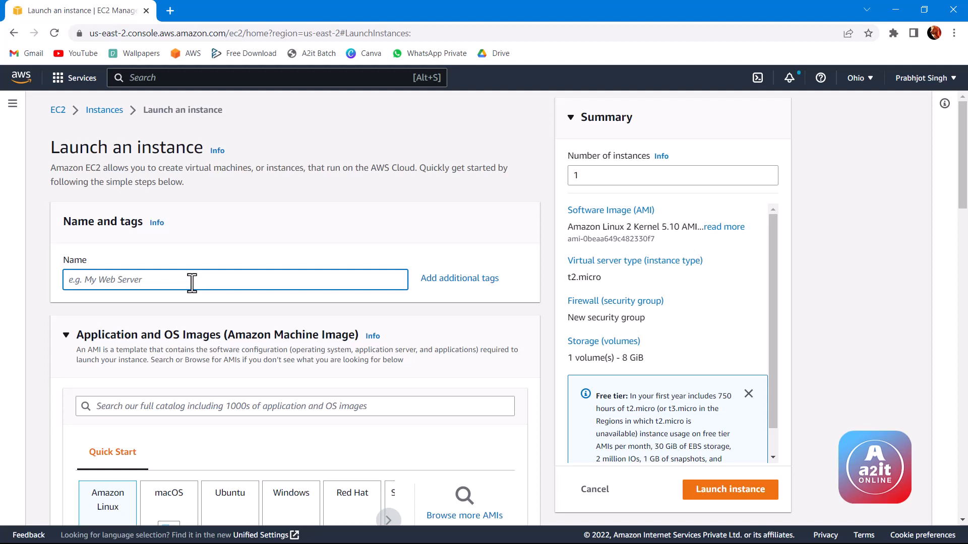
type("ELBServer")
scroll(449, 308, "down", 3)
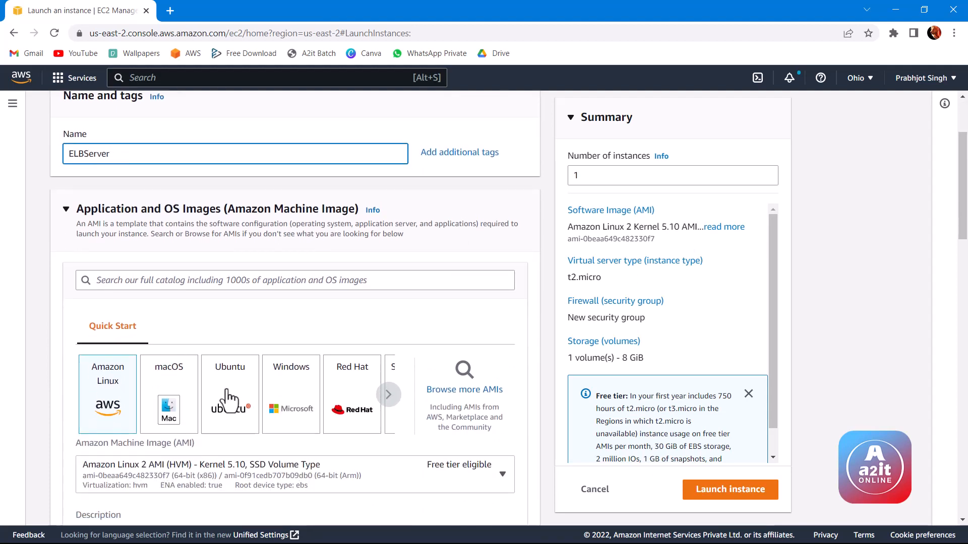
scroll(286, 350, "down", 3)
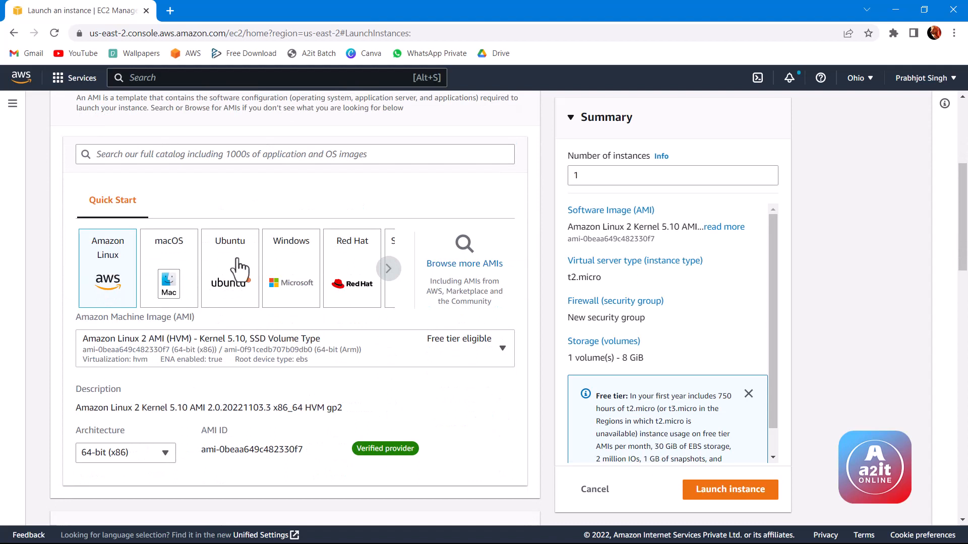
left_click(293, 287)
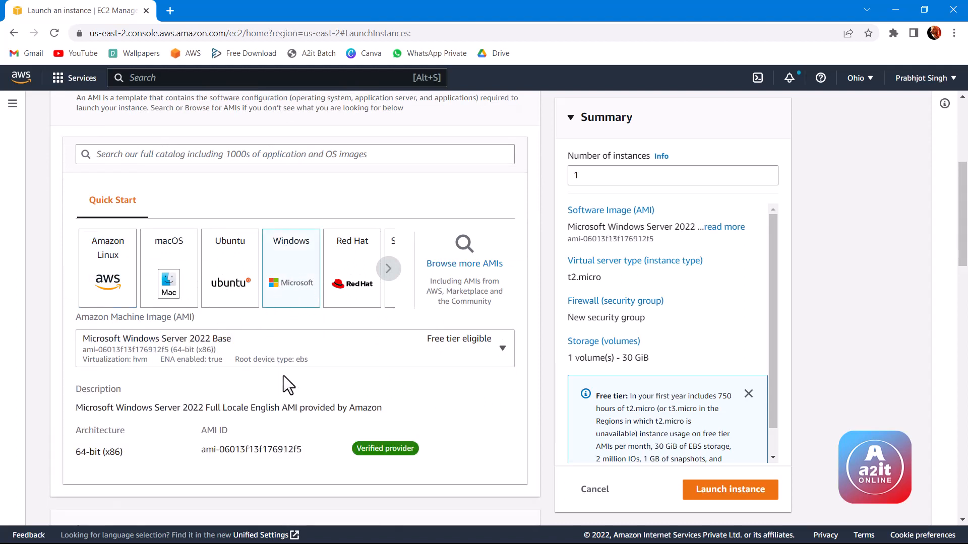
left_click(411, 353)
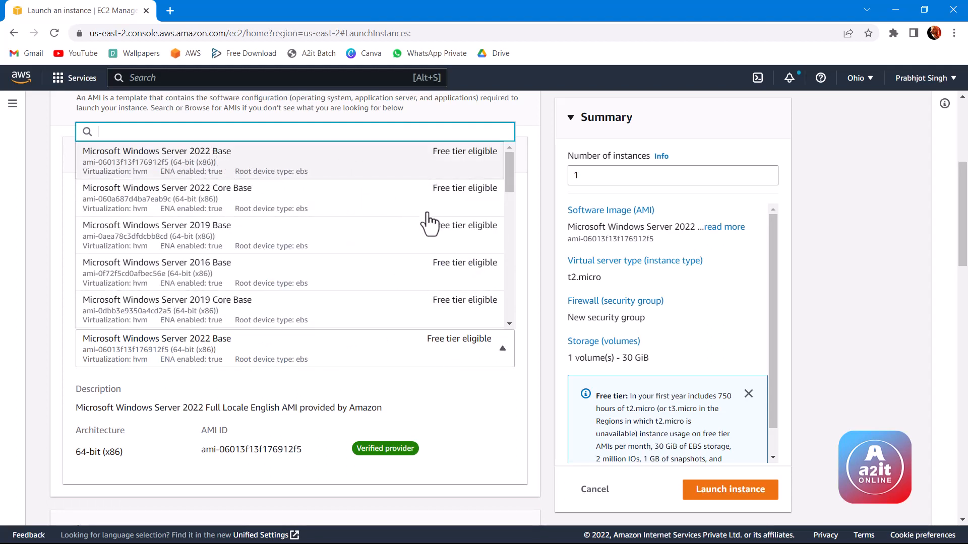
left_click(93, 160)
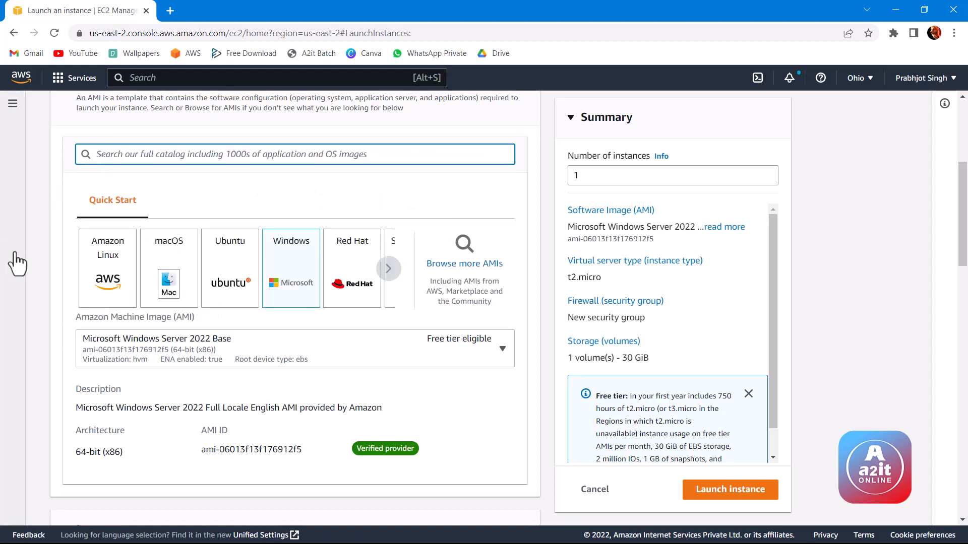
Choose the free tier eligible t2.micro instance type
scroll(119, 244, "down", 4)
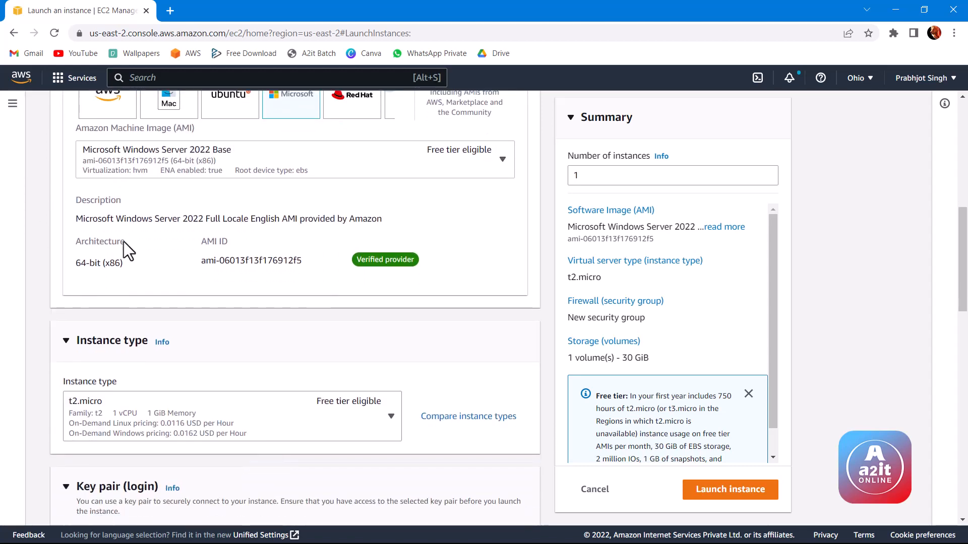
scroll(123, 241, "down", 1)
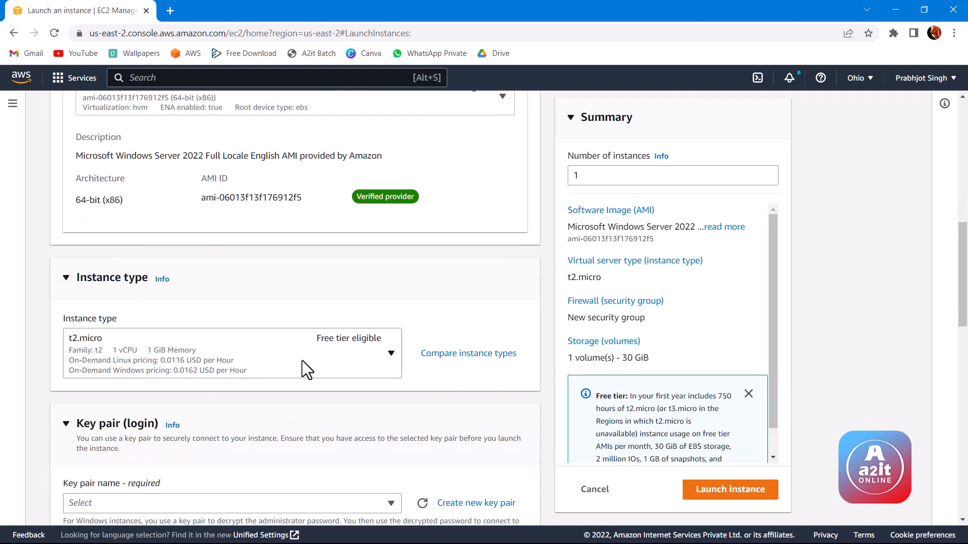
left_click(376, 356)
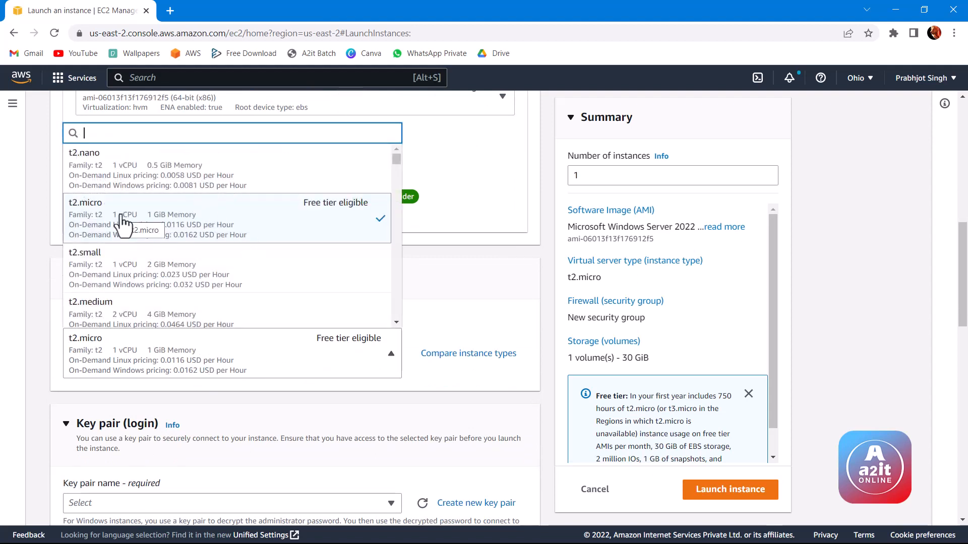
left_click(210, 223)
Create a new key pair named A2it_Online in .pem format for logging in to the instance
scroll(253, 246, "down", 3)
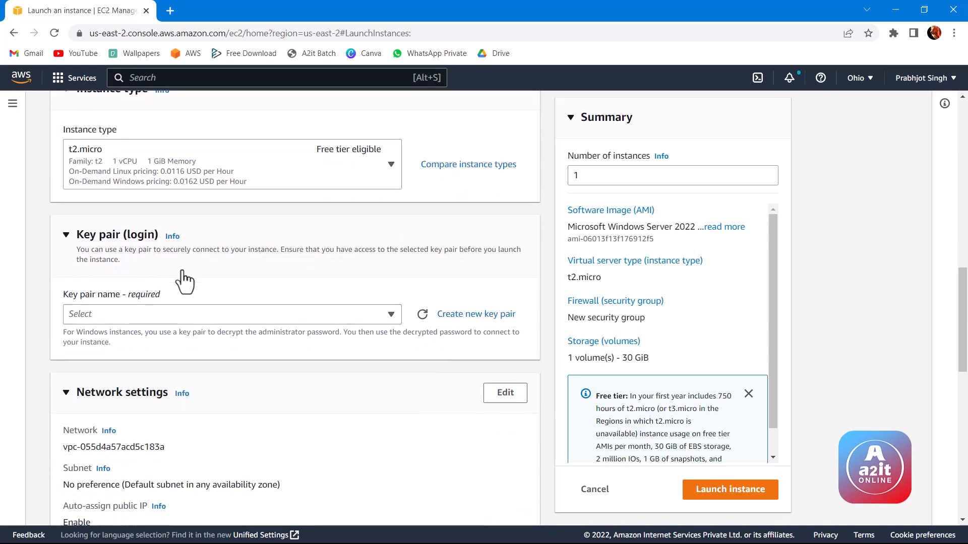
left_click(475, 315)
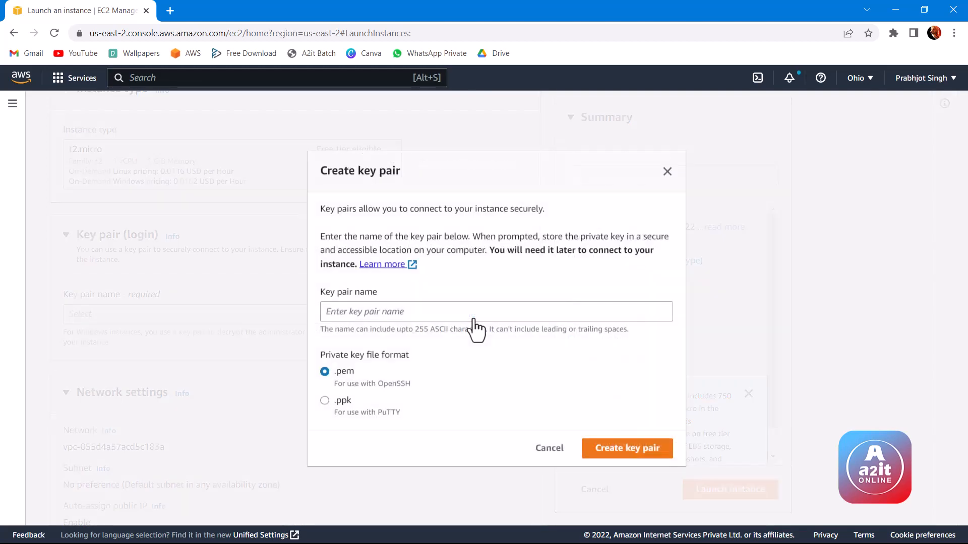
left_click(437, 321)
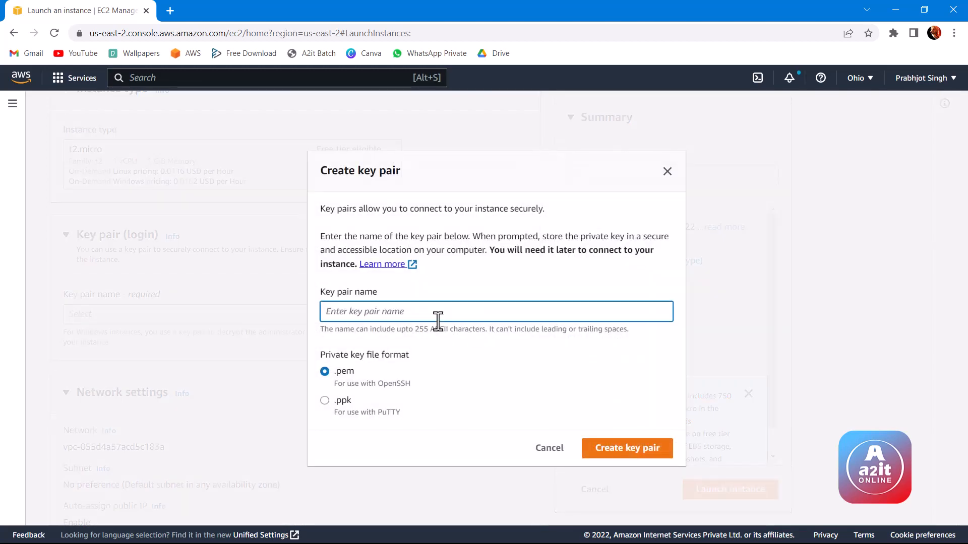
type("A2it")
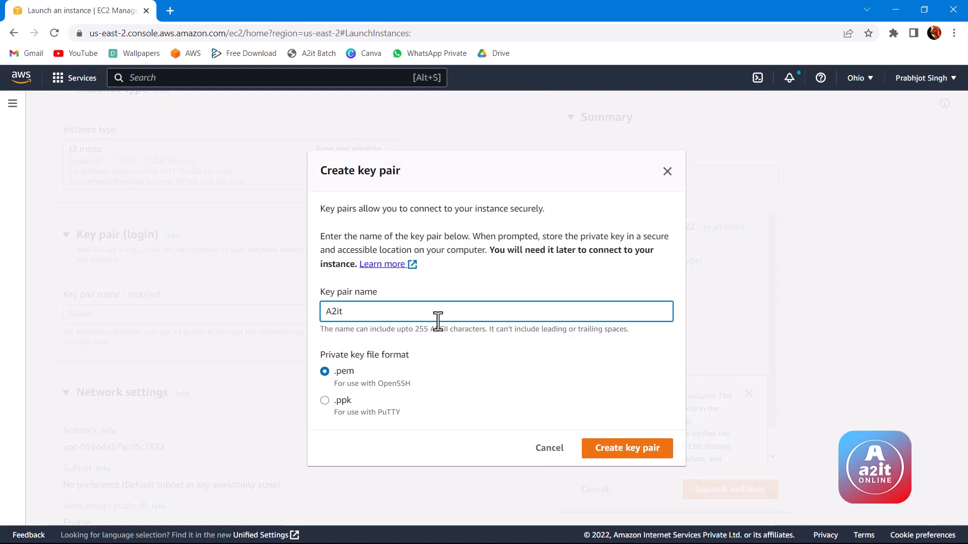
type("_Online")
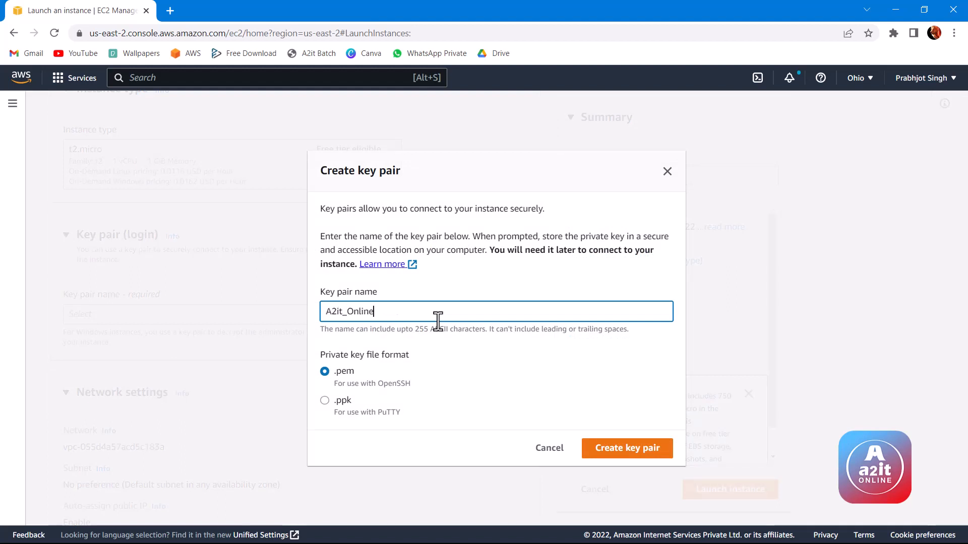
left_click(624, 450)
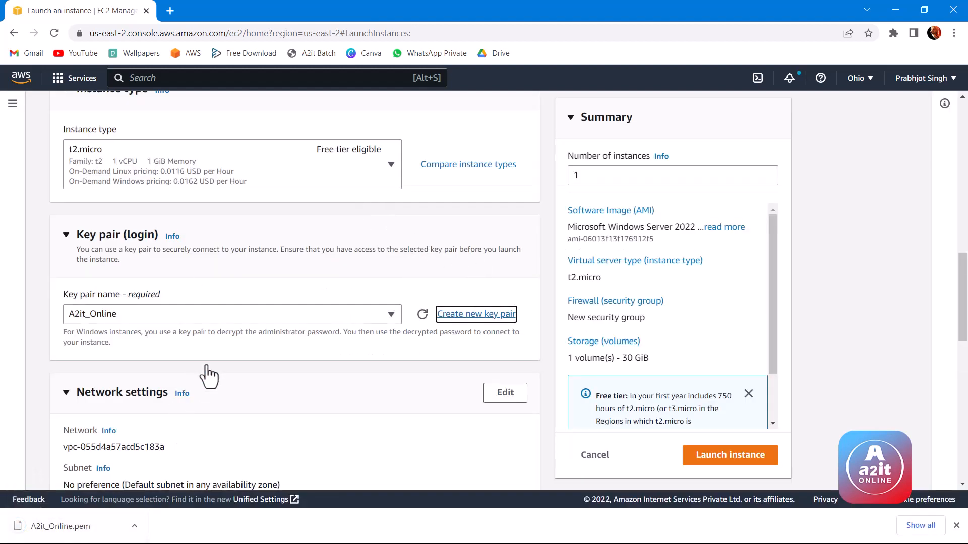
Edit the network settings and name the new security group Group_Policies
scroll(245, 271, "down", 3)
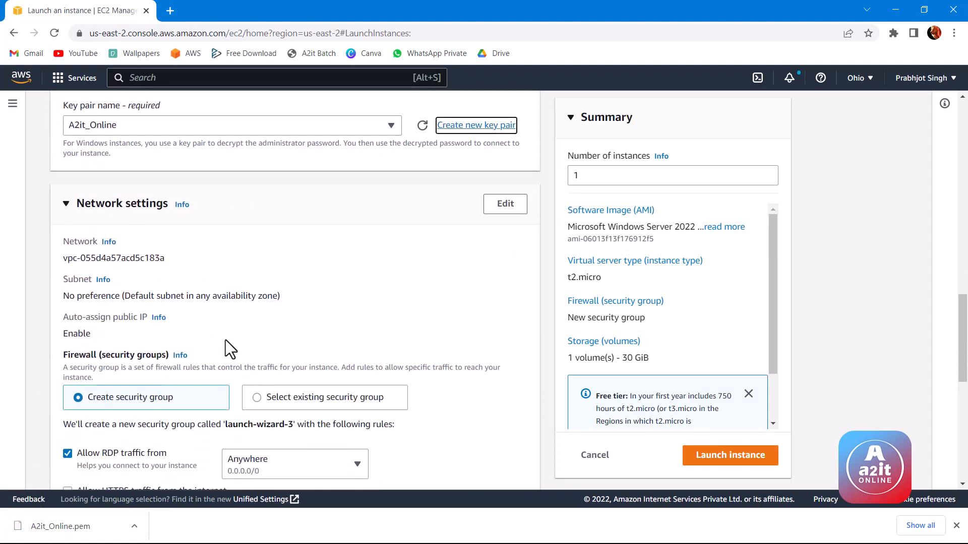
left_click(506, 207)
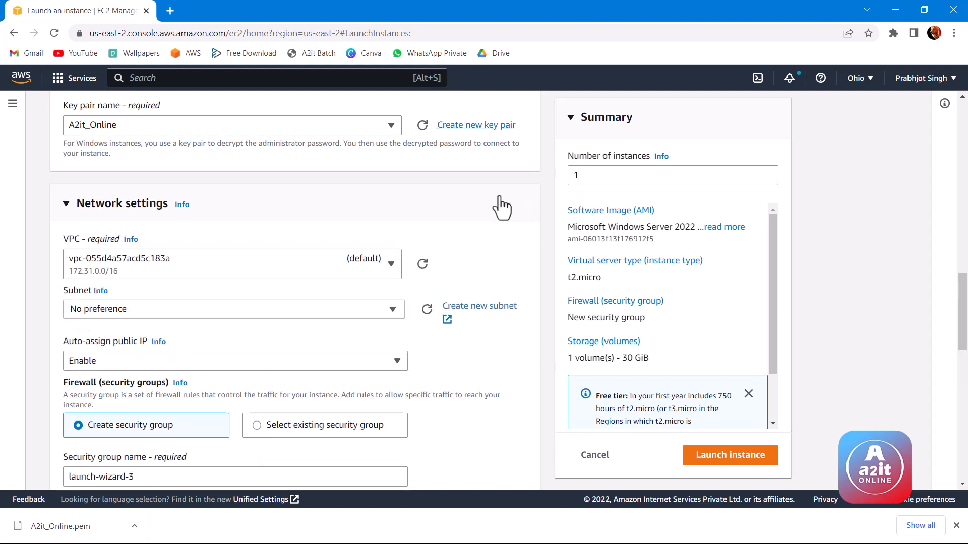
scroll(301, 218, "down", 1)
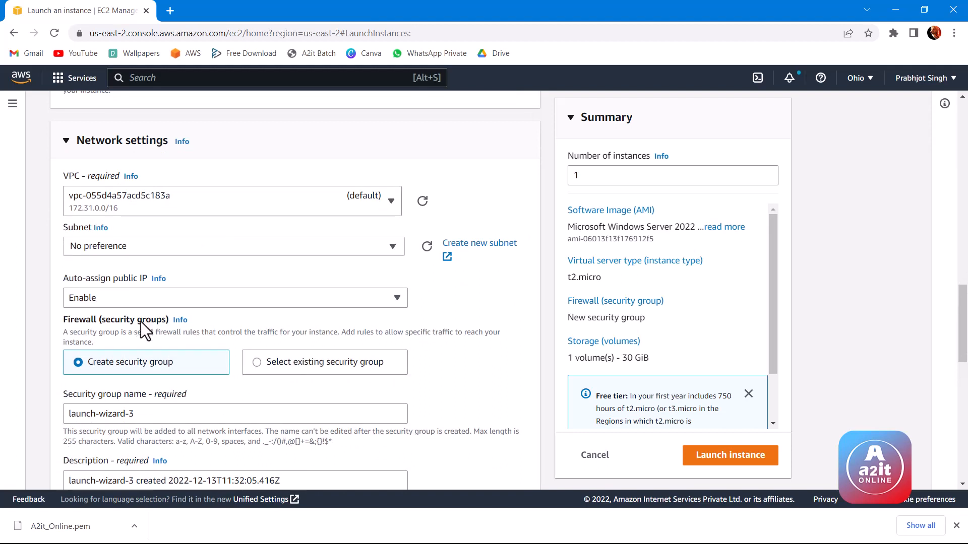
scroll(141, 359, "down", 1)
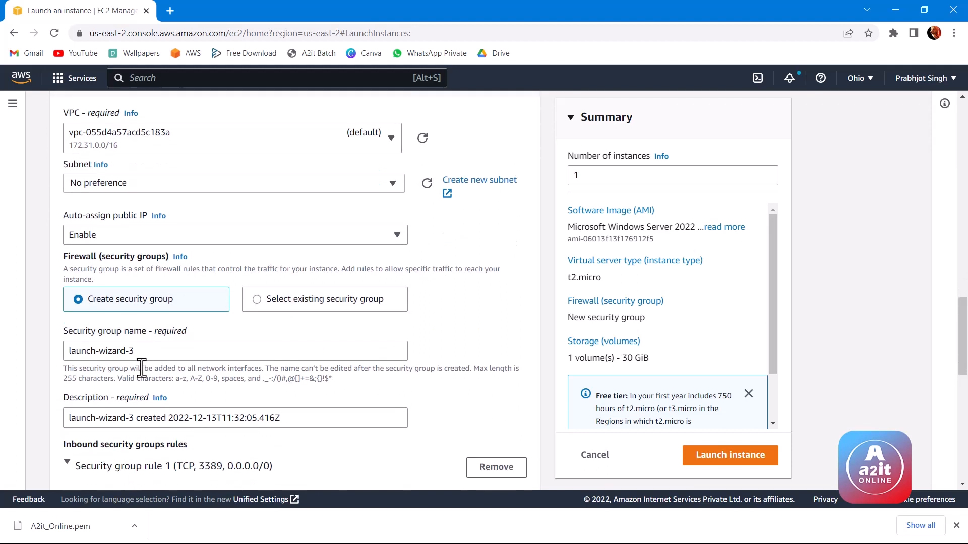
left_click_drag(134, 351, 65, 348)
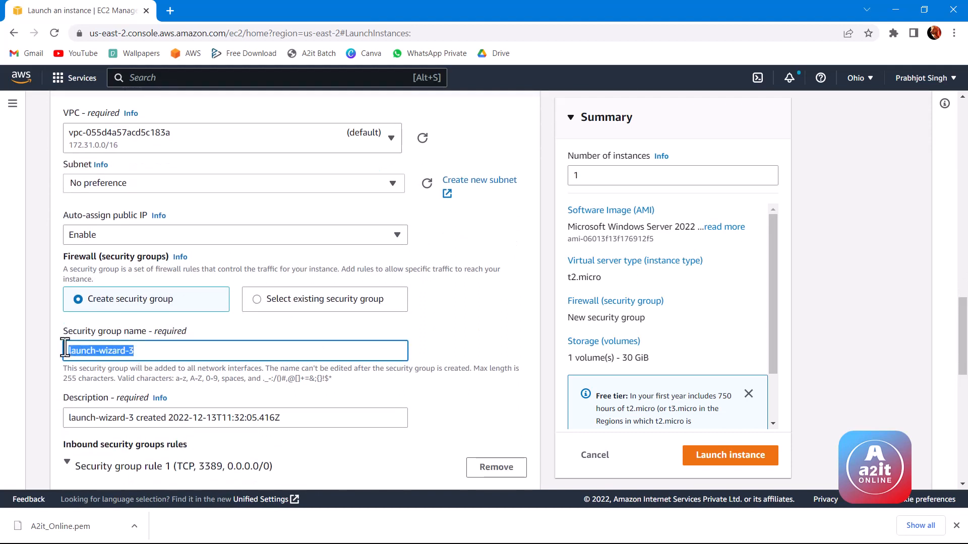
type("Group_Policies")
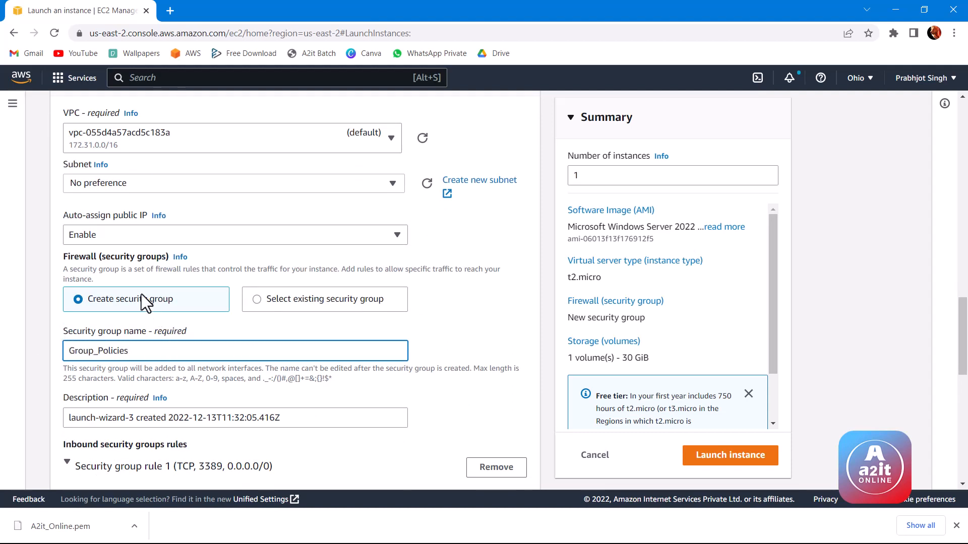
Replace the security group's description with server
scroll(172, 353, "down", 2)
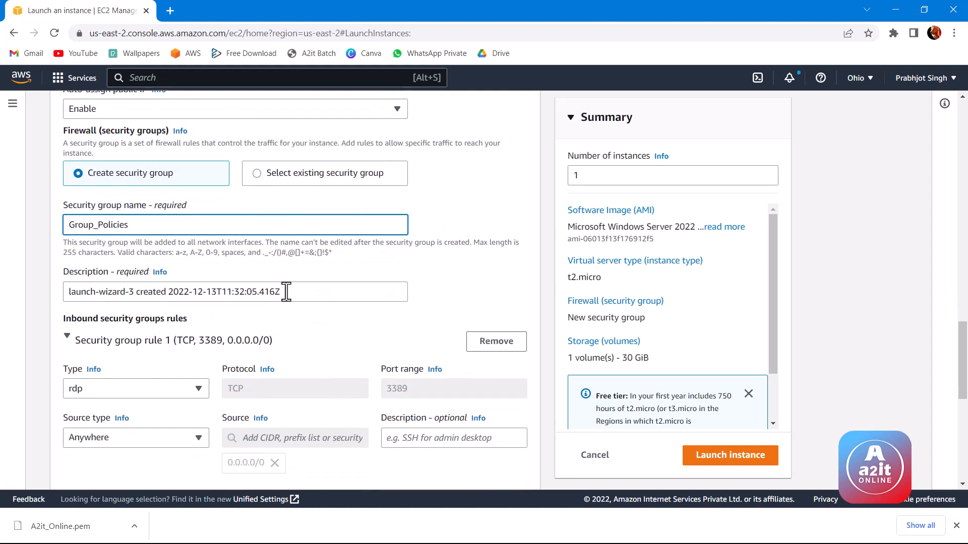
left_click_drag(283, 291, 24, 298)
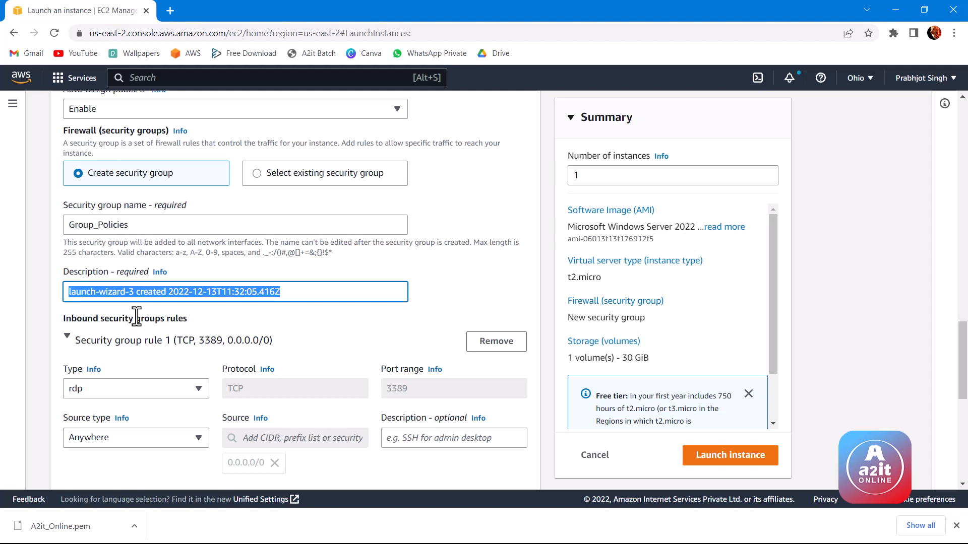
type("e")
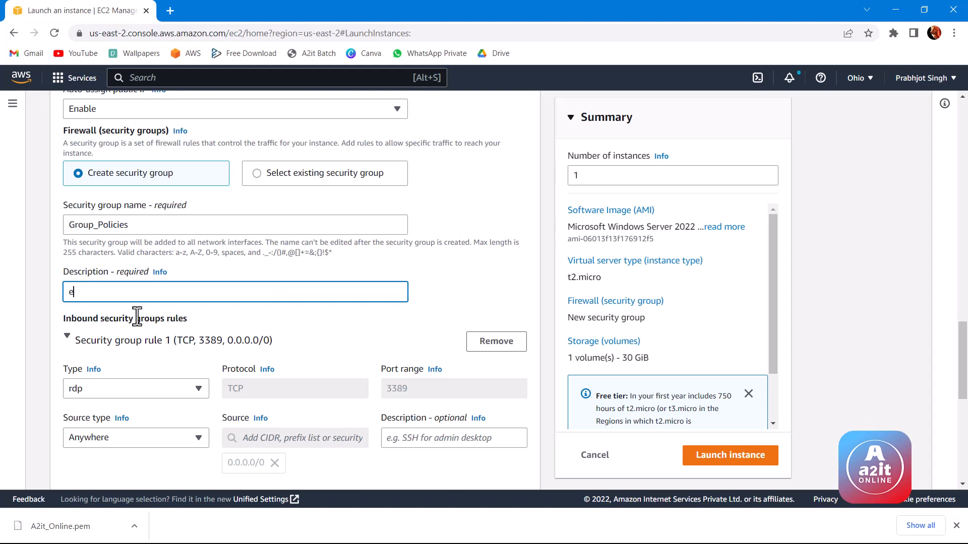
key("BackSpace")
key("BackSpace")
type("ser")
Add a second inbound security group rule of type HTTP with the source type Anywhere, dismissing the open-source warning
scroll(259, 270, "down", 4)
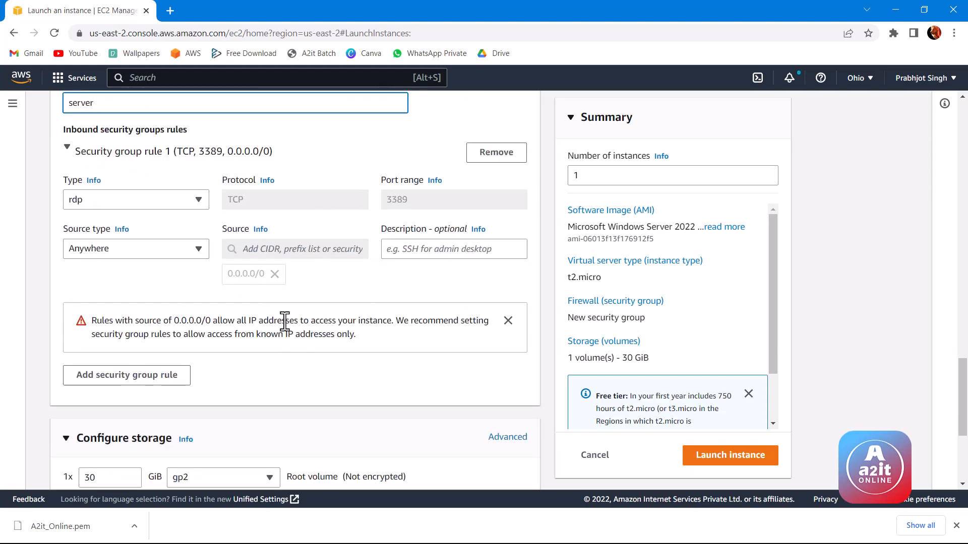
left_click(507, 321)
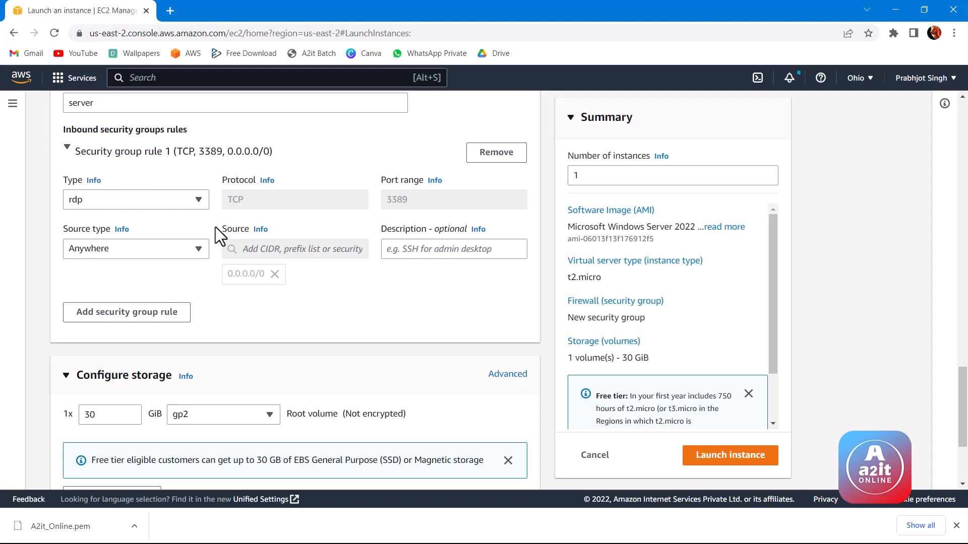
left_click(145, 318)
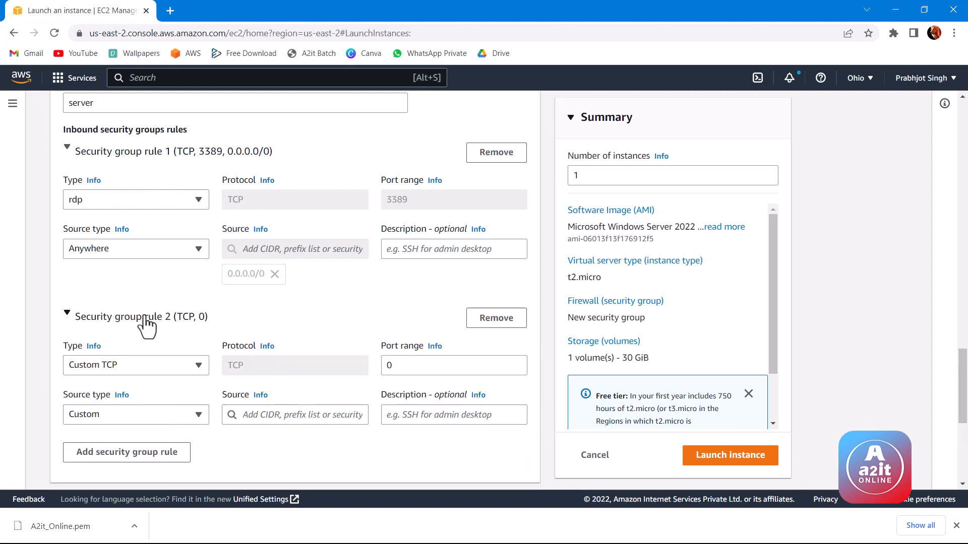
scroll(161, 262, "down", 1)
left_click(132, 301)
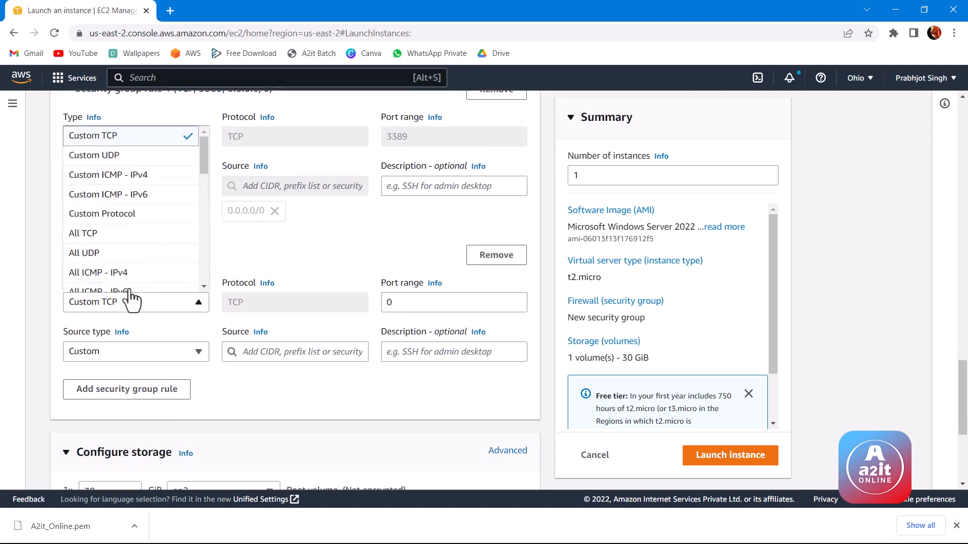
scroll(130, 268, "down", 5)
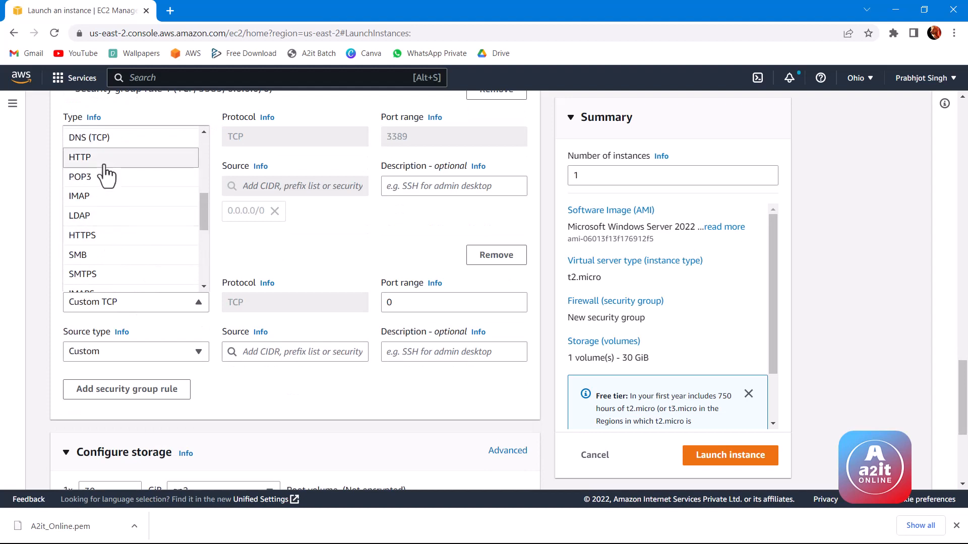
left_click(104, 164)
scroll(218, 232, "down", 1)
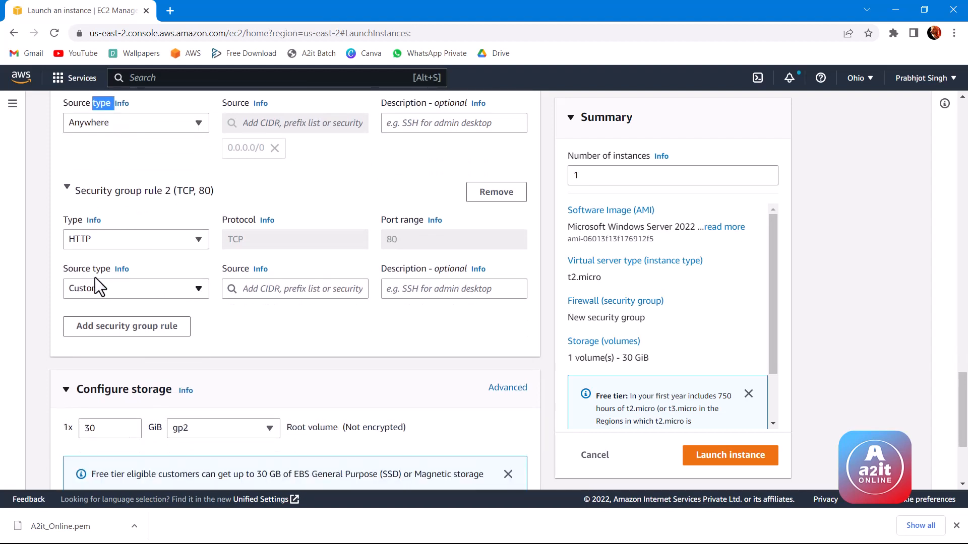
left_click(113, 293)
left_click(95, 309)
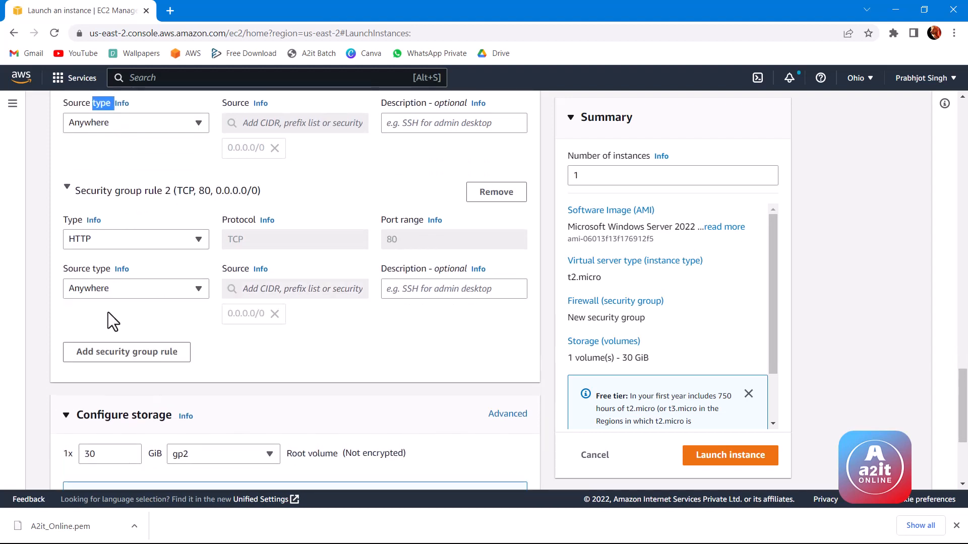
Add a third inbound security group rule of type HTTPS with the source type Anywhere
scroll(126, 323, "down", 1)
left_click(123, 292)
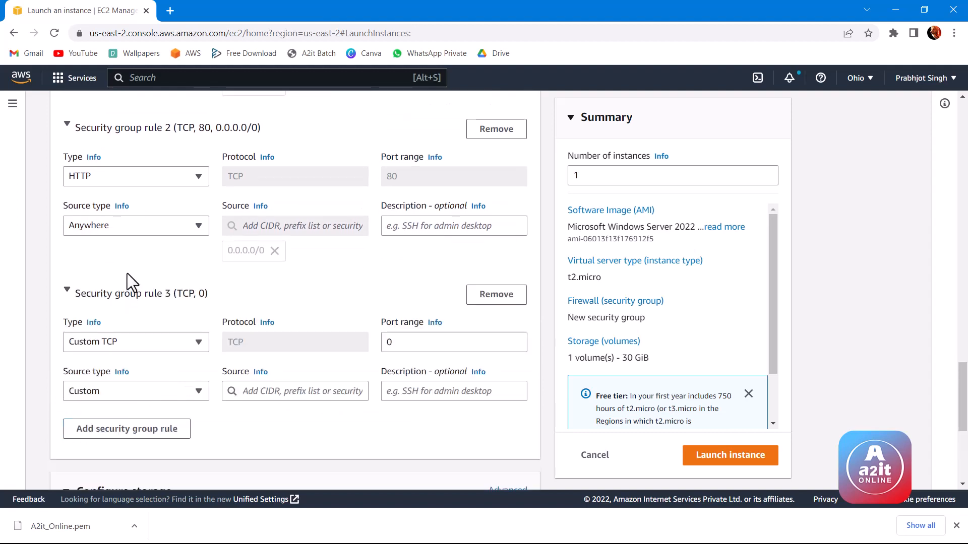
scroll(127, 277, "down", 2)
left_click(126, 218)
scroll(119, 312, "down", 6)
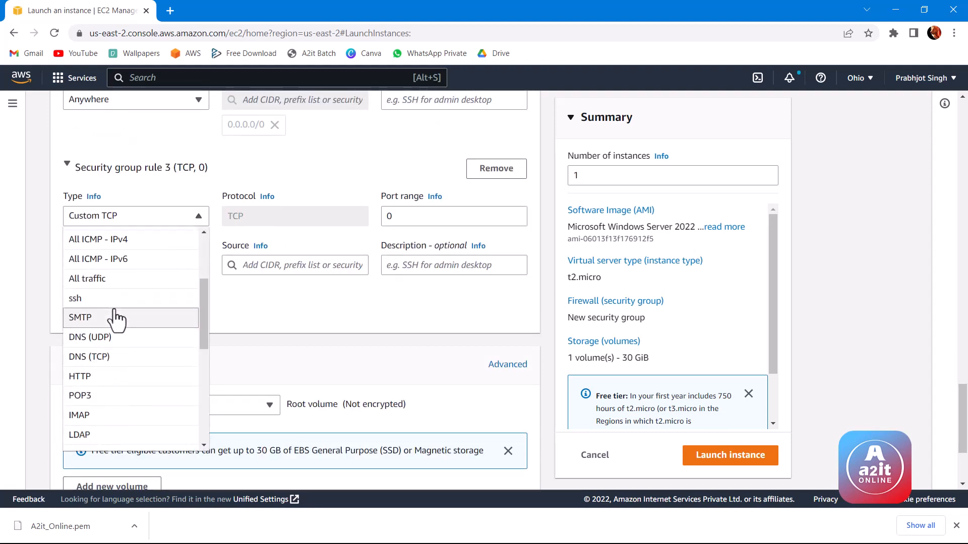
scroll(117, 302, "up", 3)
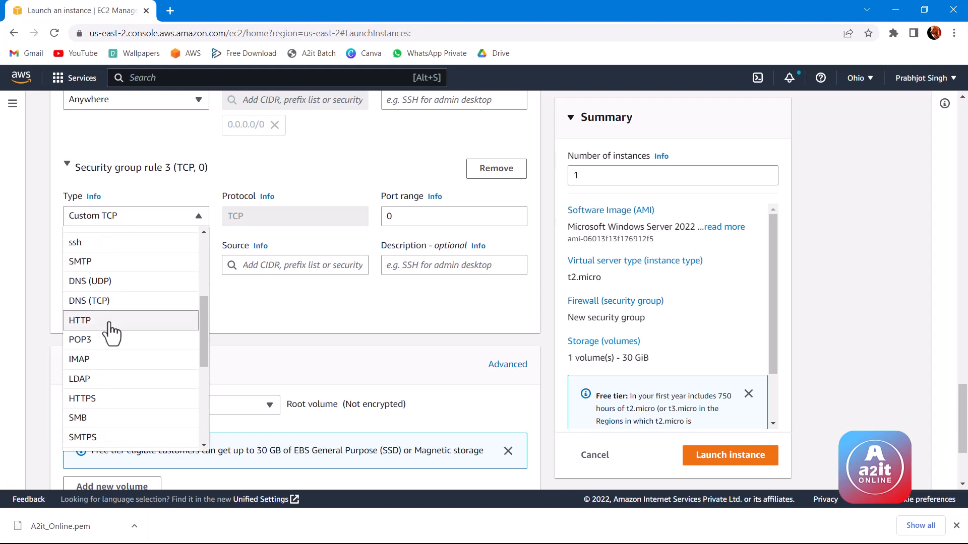
left_click(112, 400)
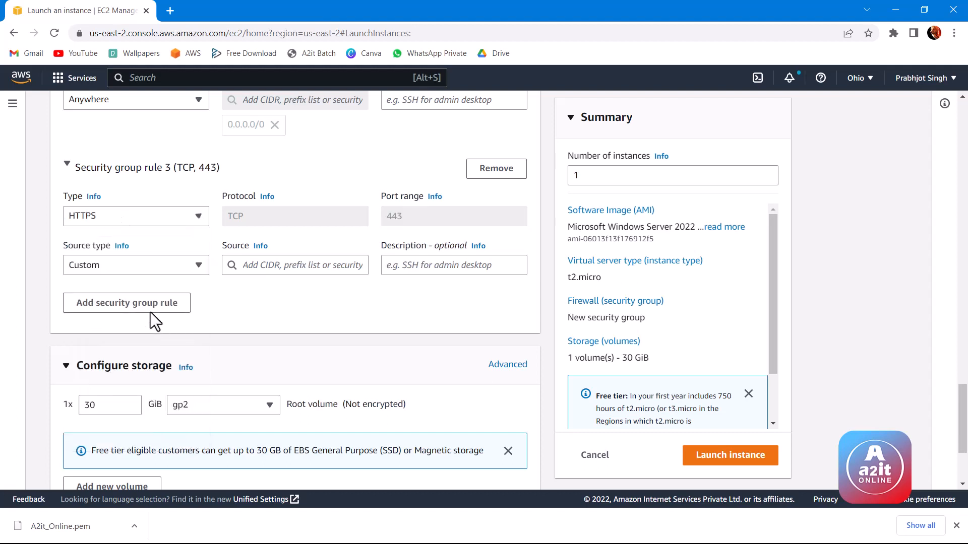
left_click(99, 272)
left_click(112, 285)
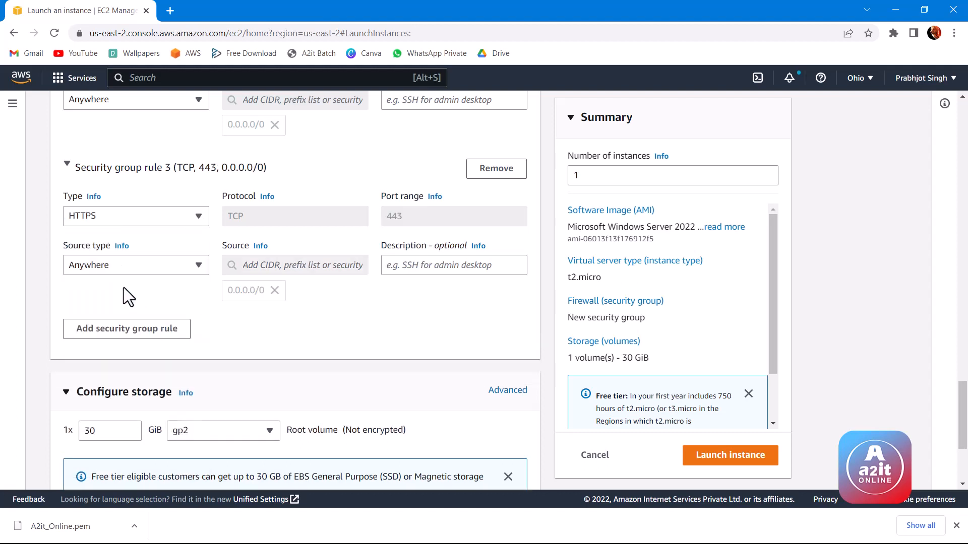
Dismiss the free tier storage notice and review the advanced details, leaving all options at their defaults
scroll(256, 280, "down", 3)
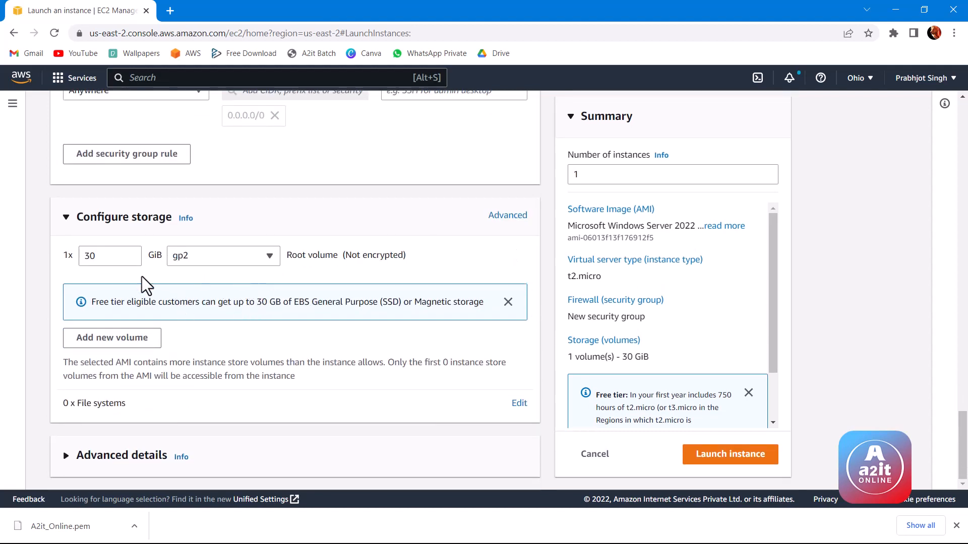
left_click(506, 303)
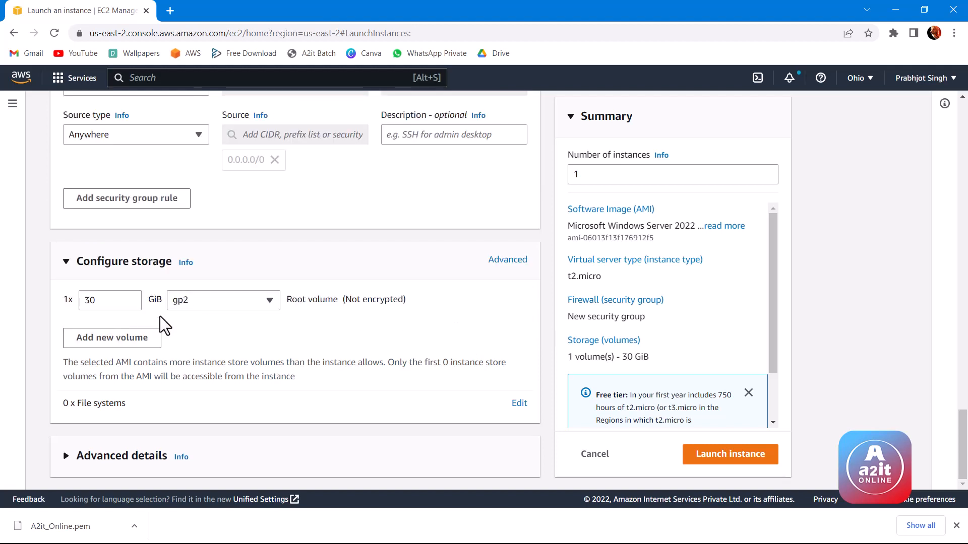
left_click(67, 457)
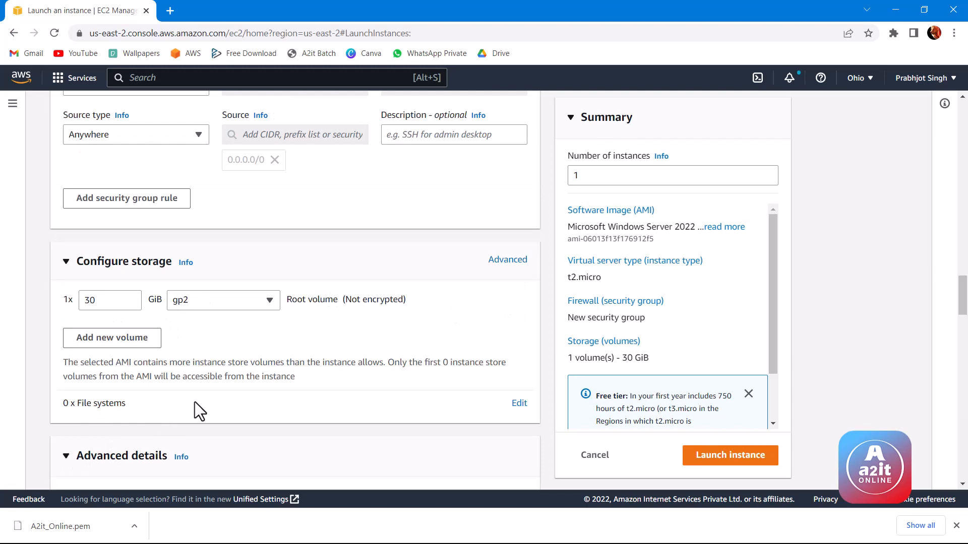
scroll(202, 393, "down", 10)
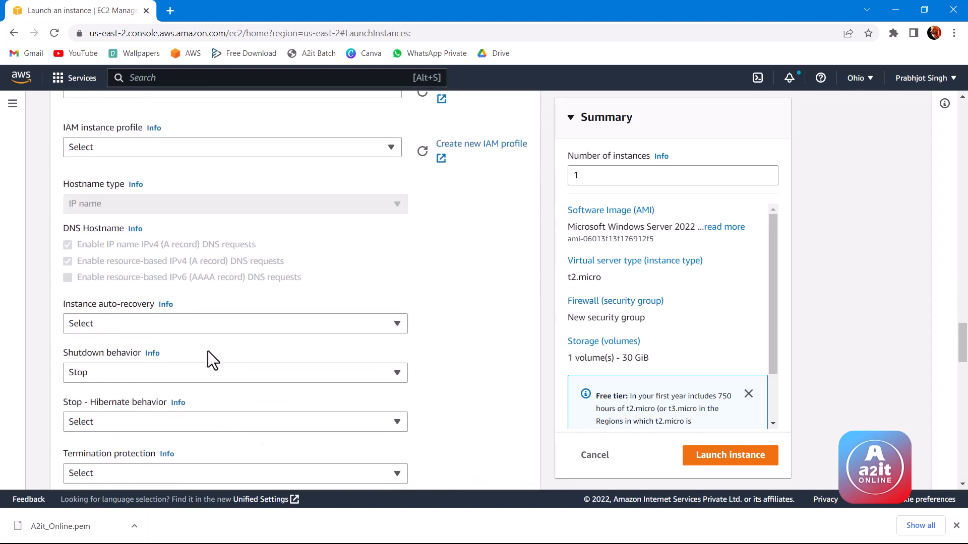
scroll(220, 347, "up", 6)
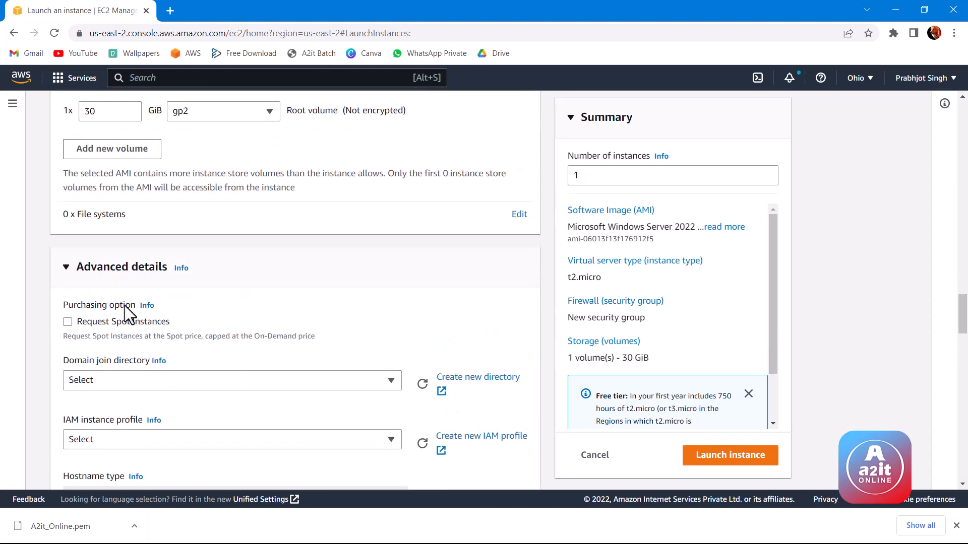
left_click(68, 270)
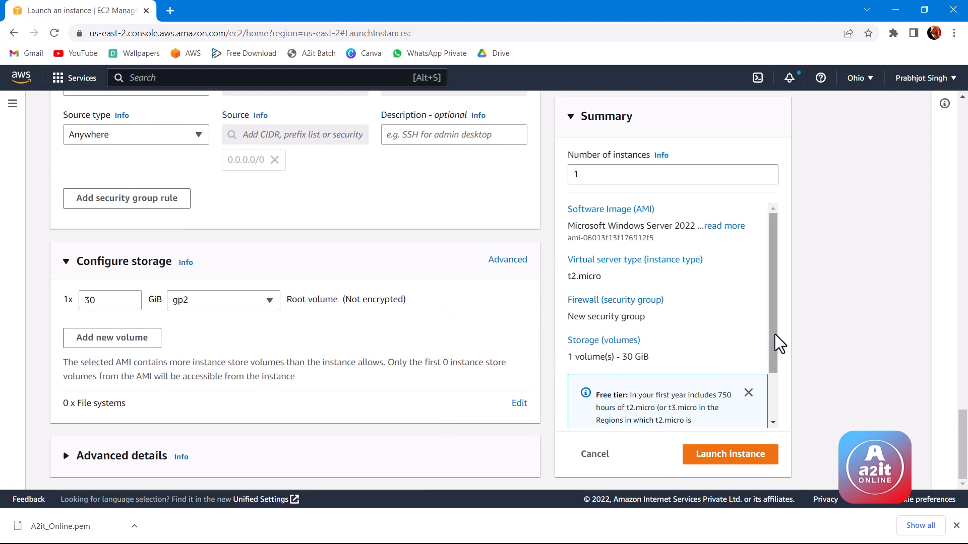
Review the configuration summary and launch the instance
scroll(638, 346, "down", 1)
scroll(638, 347, "down", 2)
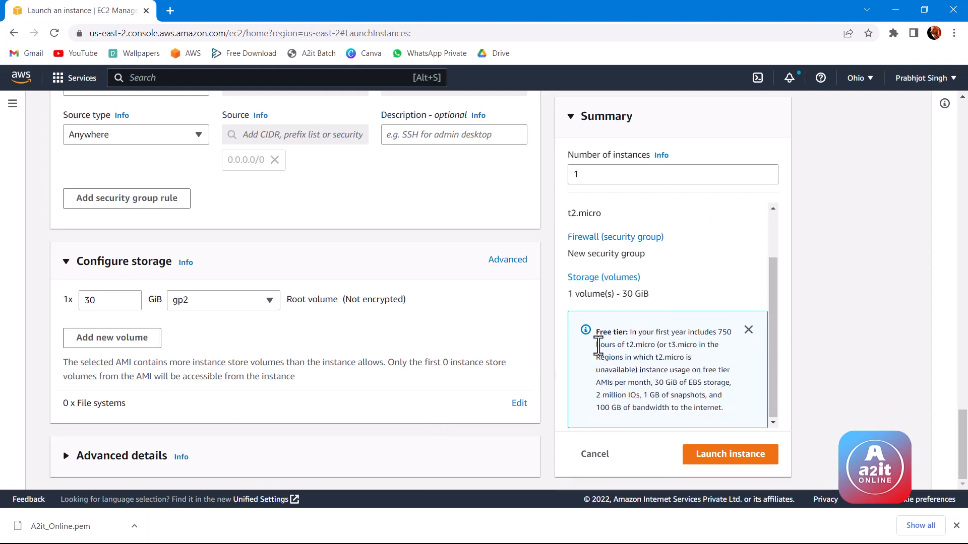
scroll(642, 309, "up", 3)
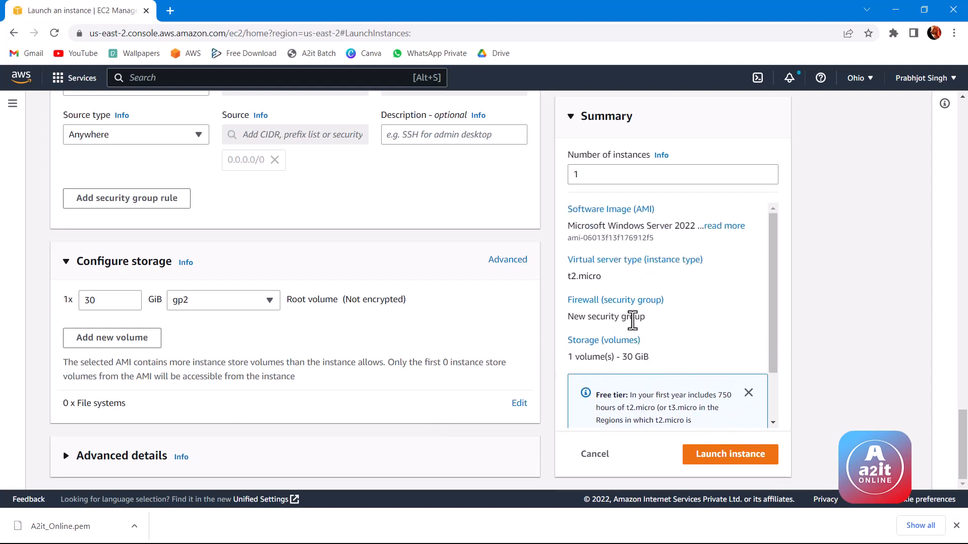
left_click(730, 456)
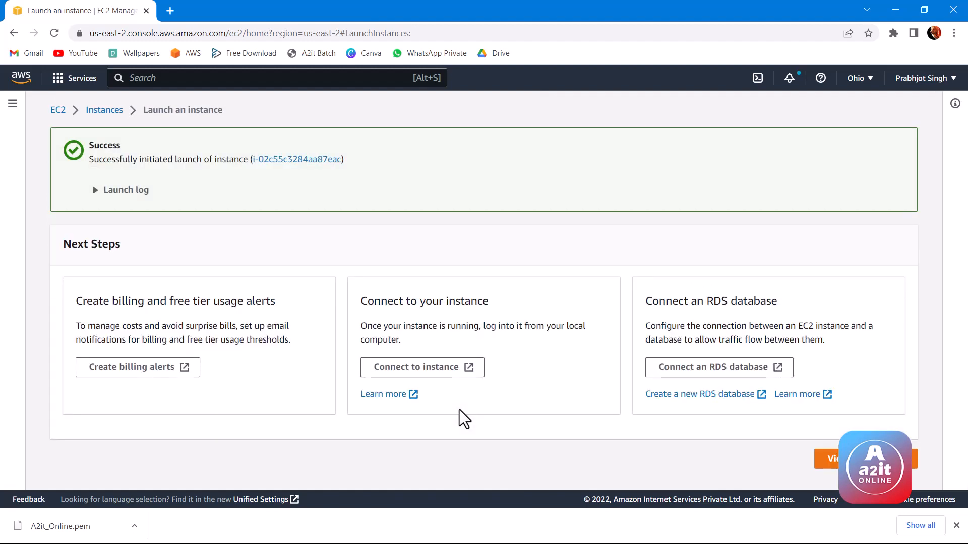
Open the instances list and refresh it to check the state of ELBServer
left_click(105, 110)
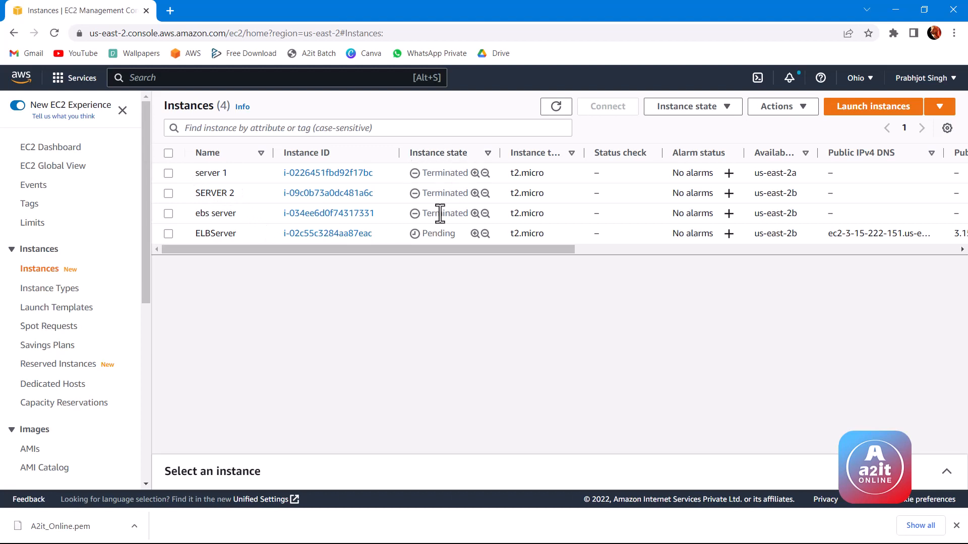
double_click(556, 106)
left_click_drag(195, 234, 233, 235)
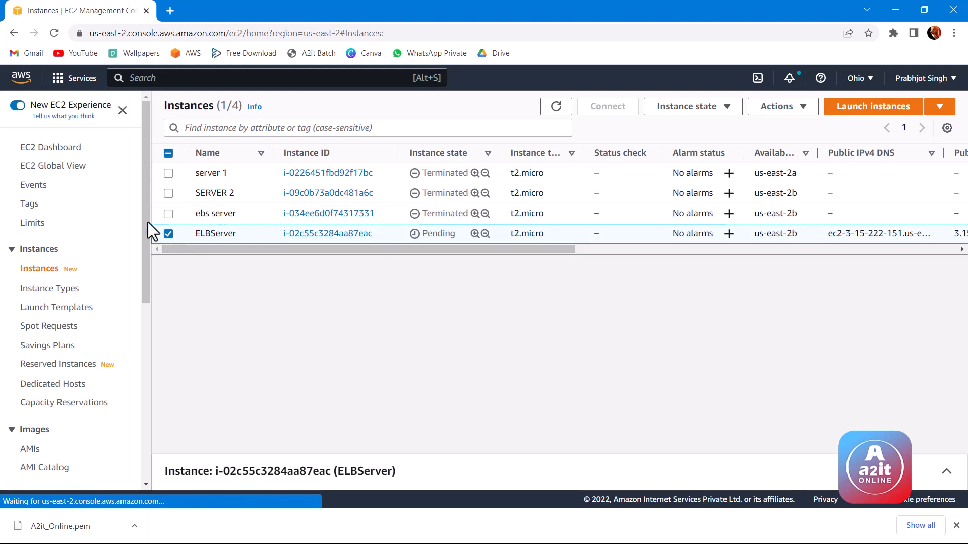
left_click(170, 237)
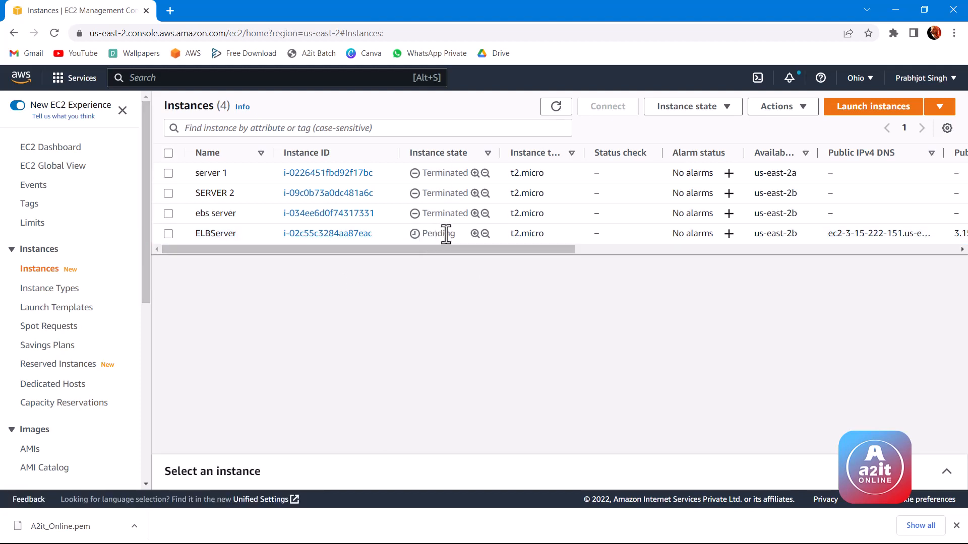
left_click(555, 106)
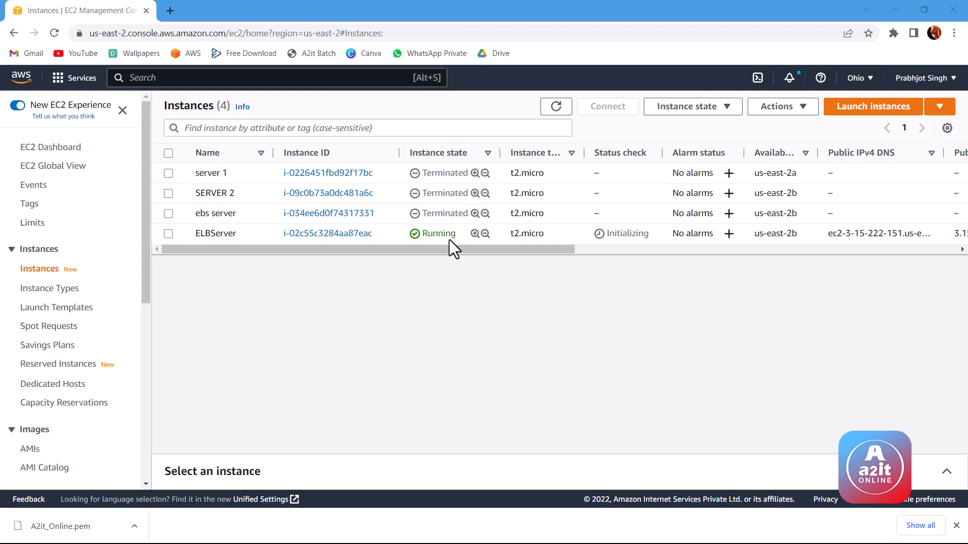
Try to get the Windows password for ELBServer from its RDP client connection details
left_click(169, 236)
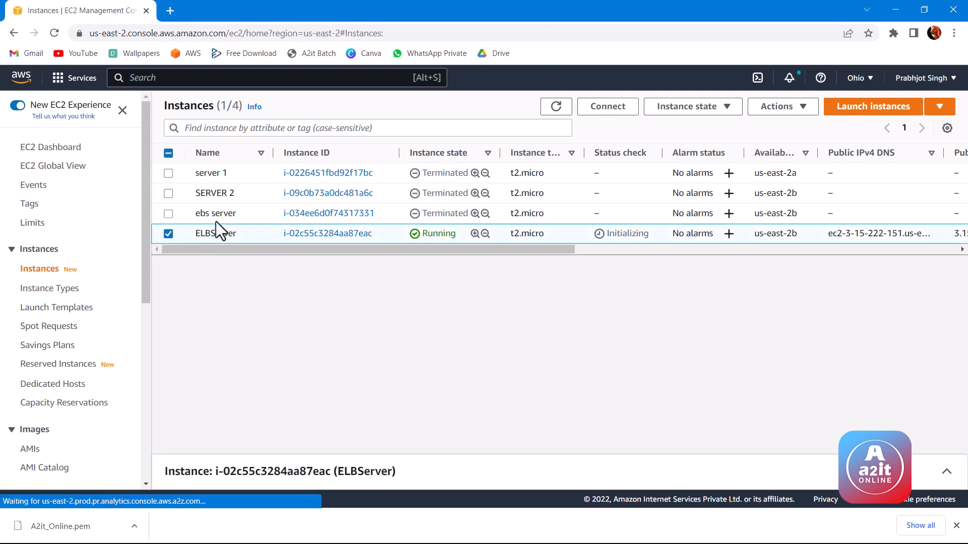
left_click(622, 114)
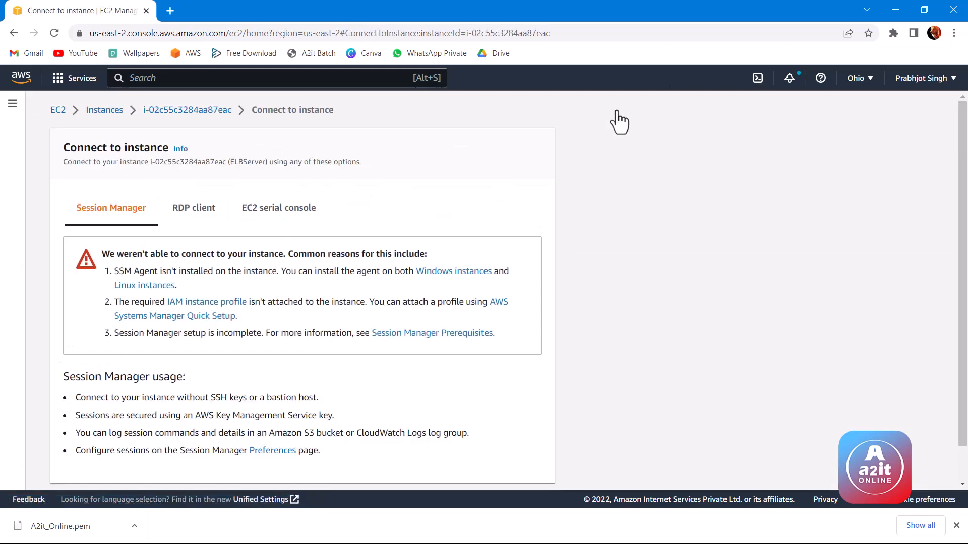
left_click(191, 221)
scroll(388, 273, "down", 5)
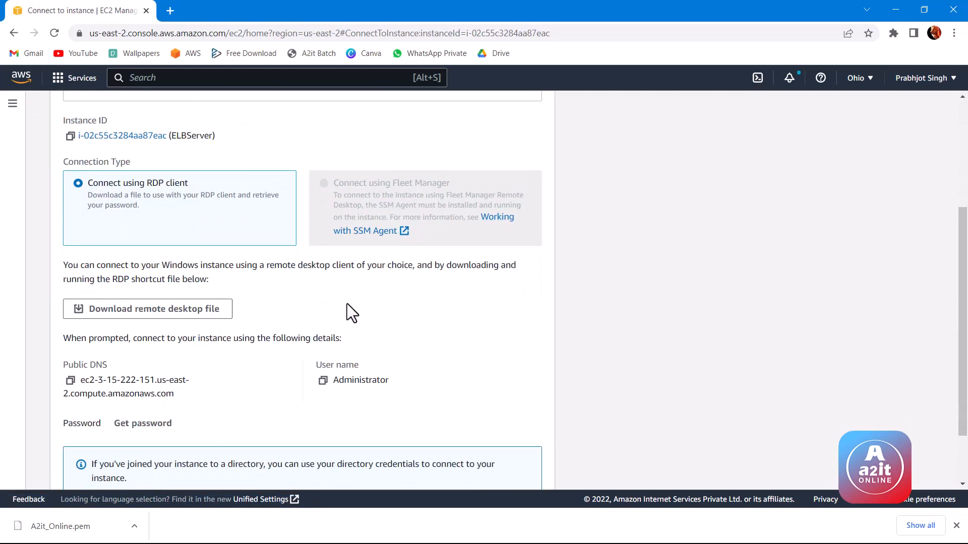
left_click(149, 357)
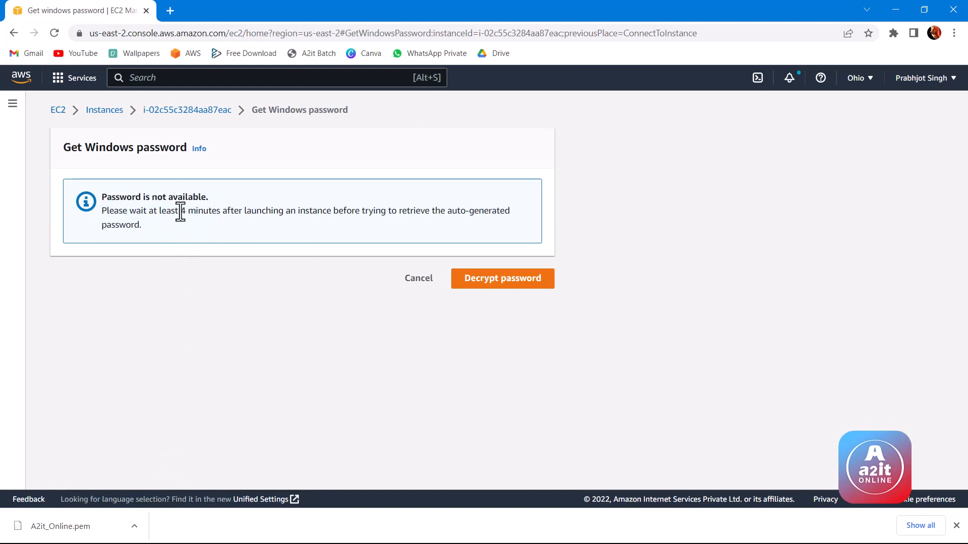
left_click_drag(172, 212, 216, 207)
left_click(421, 283)
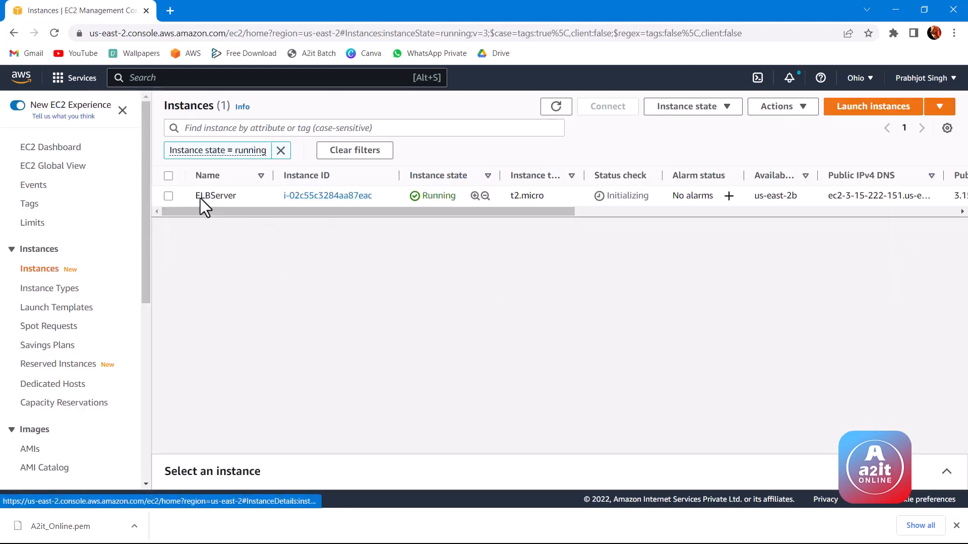
Connect to ELBServer using the RDP client option and download its remote desktop file
left_click(168, 195)
left_click(615, 105)
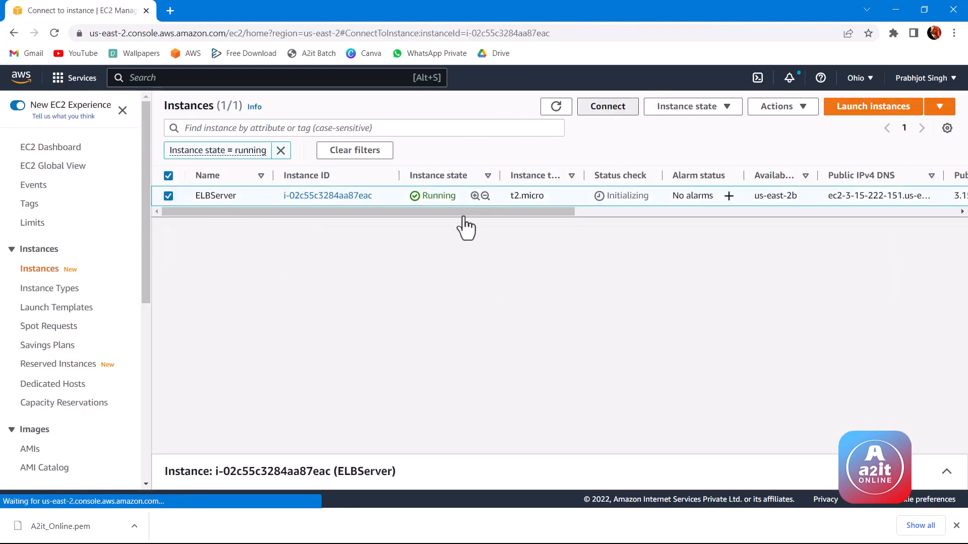
left_click(199, 217)
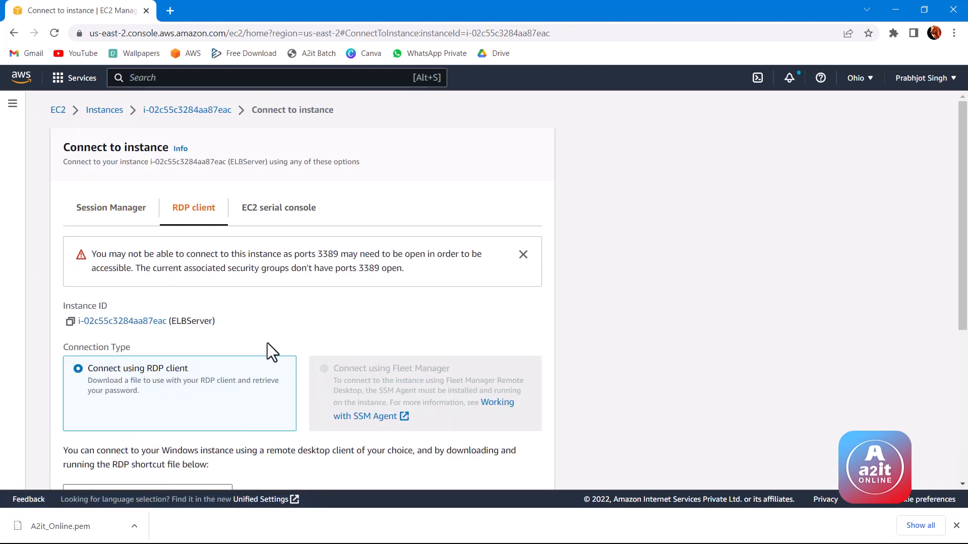
scroll(268, 350, "down", 3)
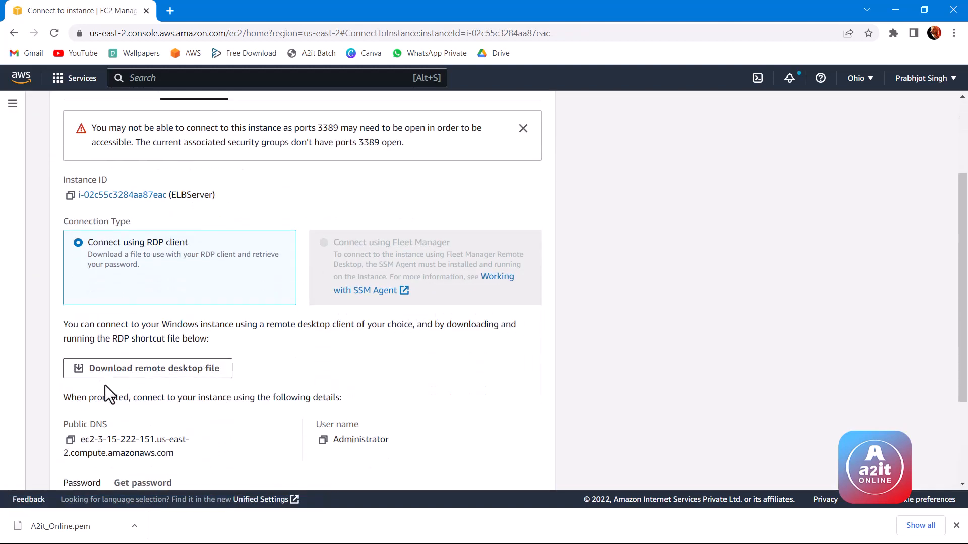
left_click(184, 372)
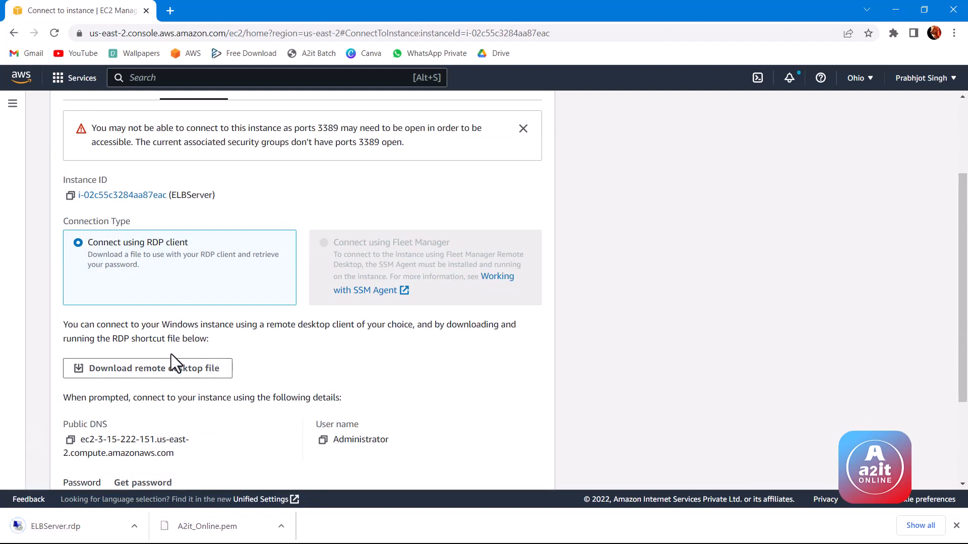
scroll(178, 346, "down", 3)
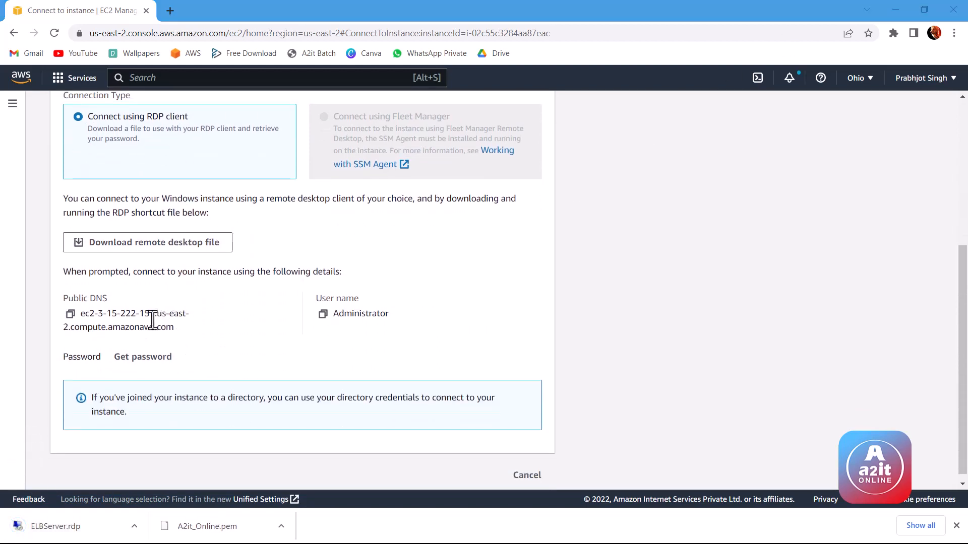
Decrypt ELBServer's Windows administrator password with the A2it_Online.pem private key file and copy the password
left_click(141, 357)
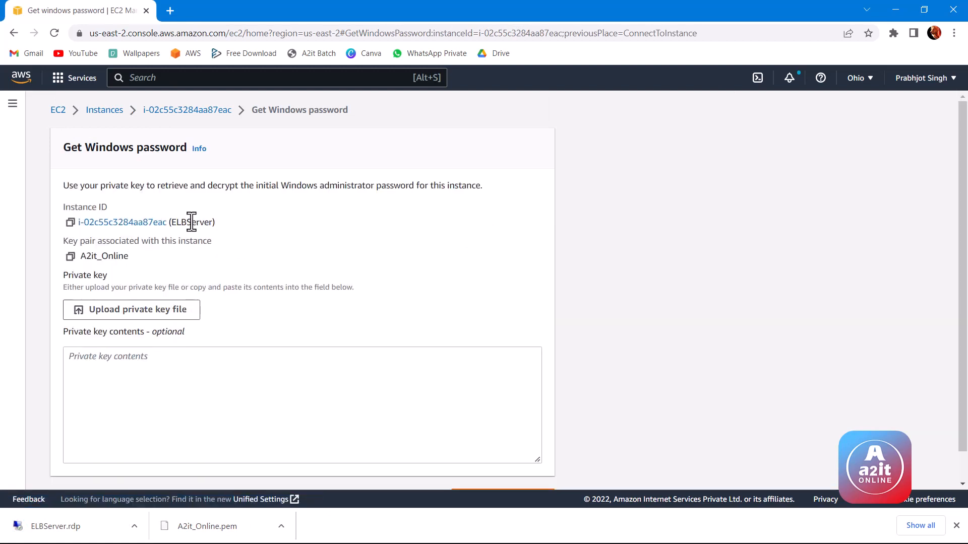
left_click(139, 309)
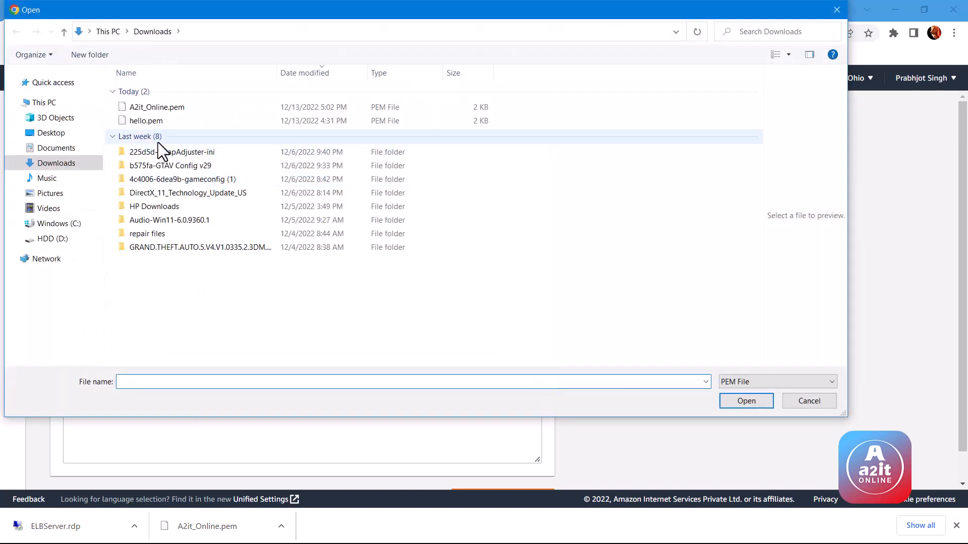
left_click(152, 107)
left_click(739, 400)
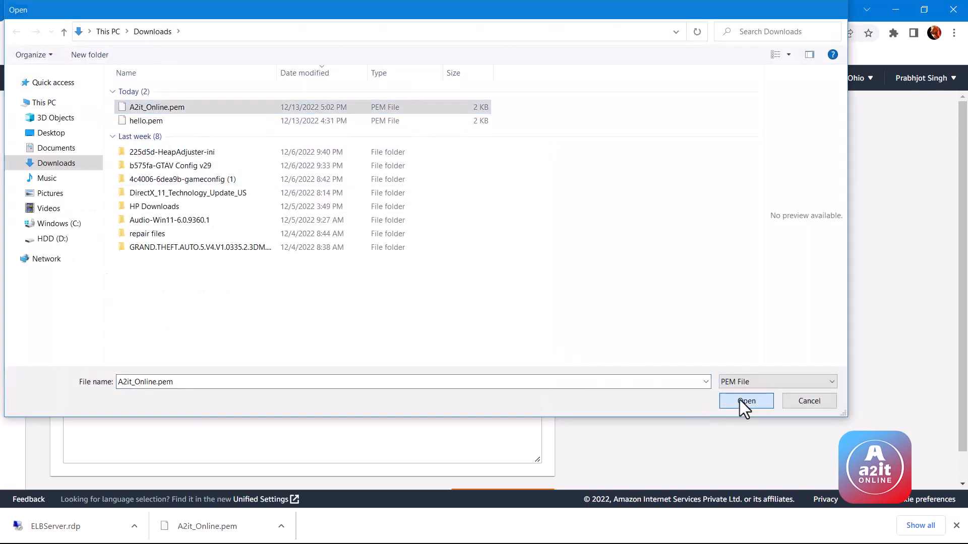
scroll(298, 257, "down", 2)
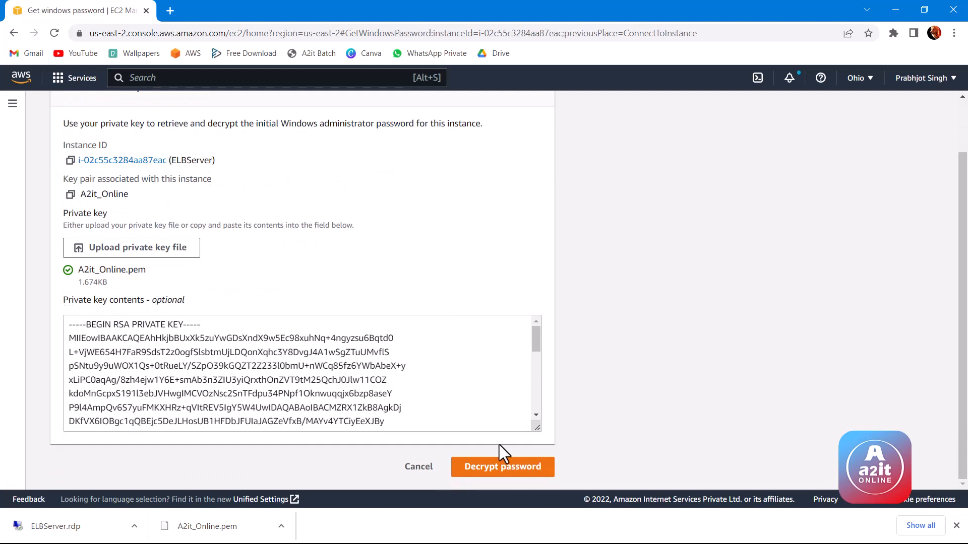
left_click(497, 469)
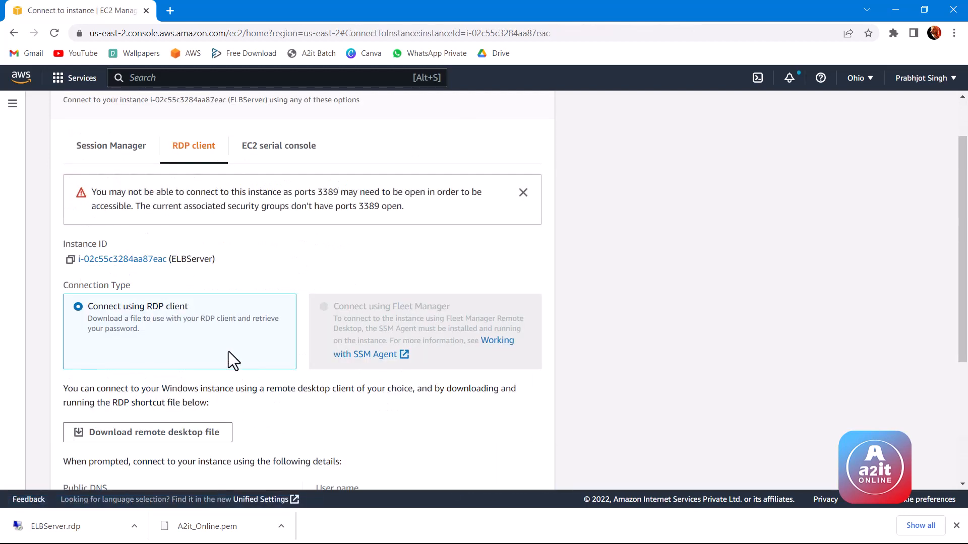
scroll(229, 352, "down", 4)
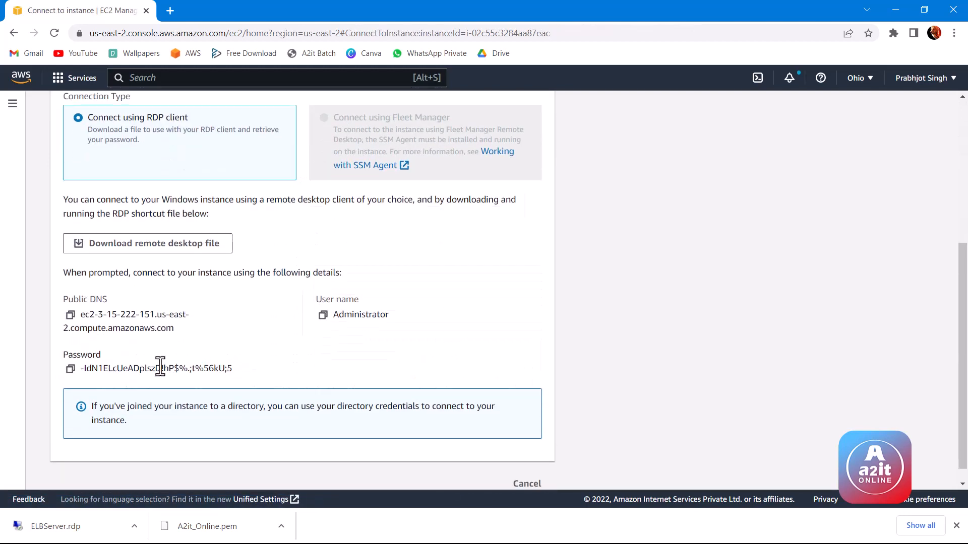
left_click(71, 370)
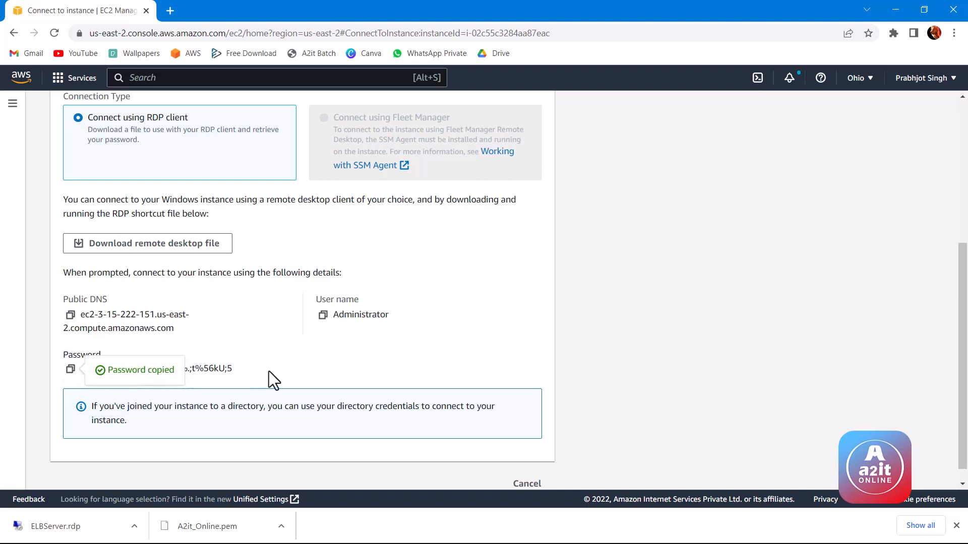
Paste the administrator password into a new Notepad note, label it "For Server 1" and minimize the note
key("super+r")
type("note")
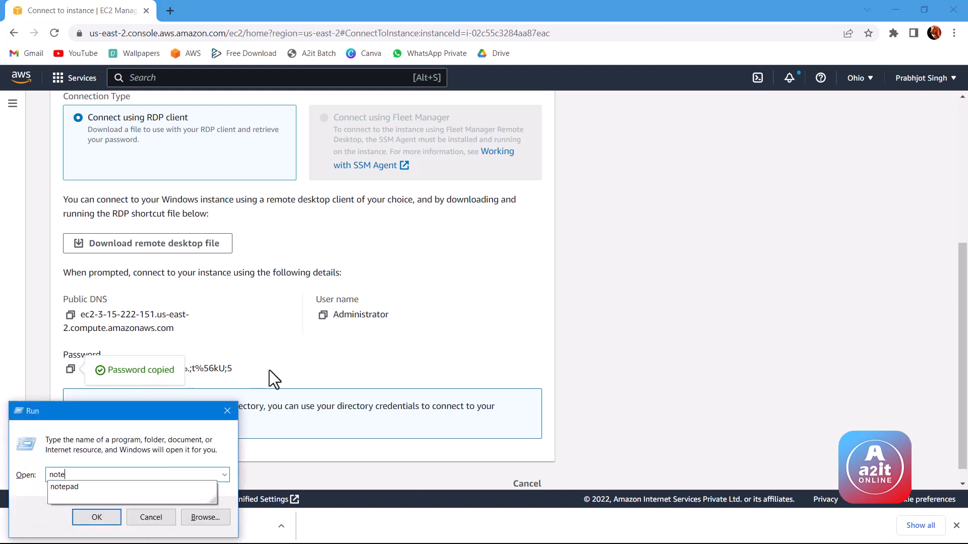
type("pad")
key("Return")
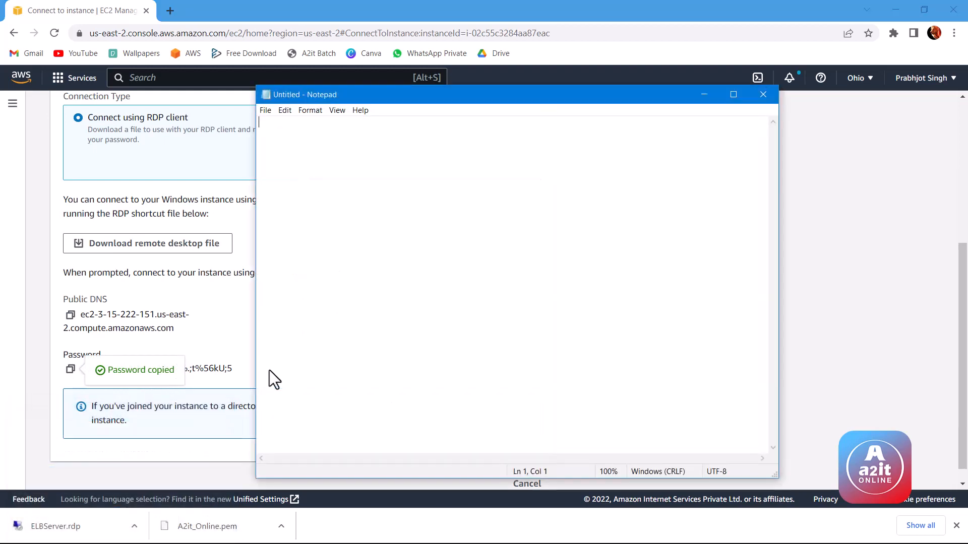
key("ctrl+v")
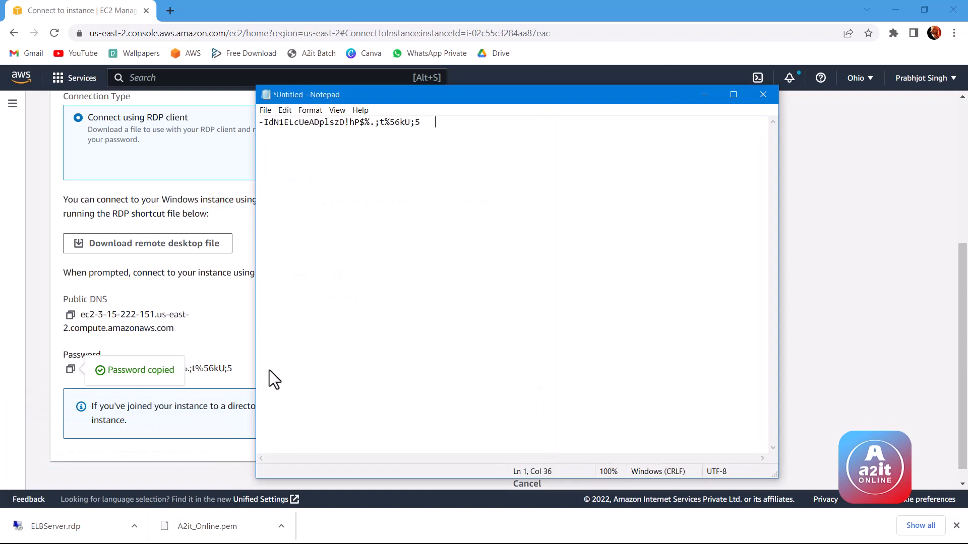
type("Fr Server 1")
left_click(437, 122)
type("o")
left_click_drag(437, 124, 505, 123)
left_click(506, 127)
left_click_drag(445, 94, 500, 117)
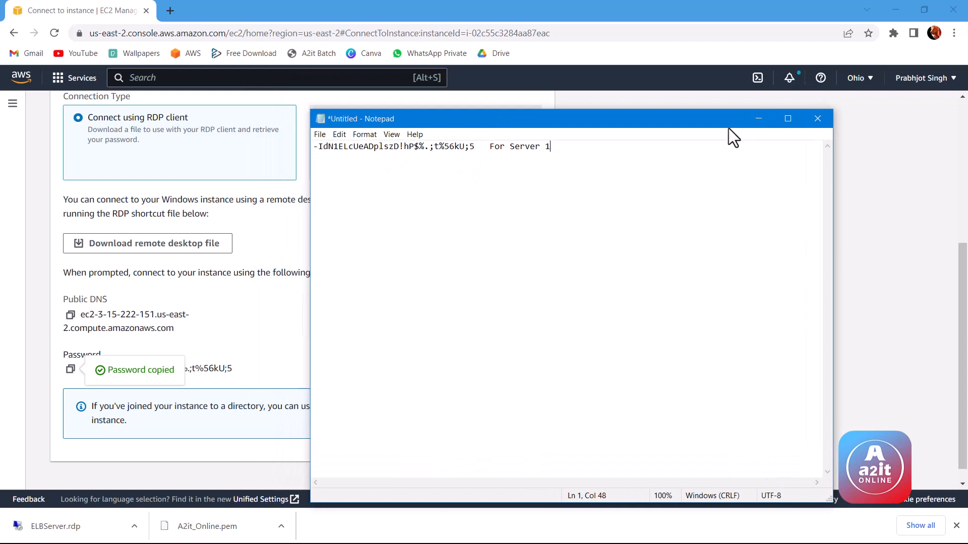
left_click(758, 118)
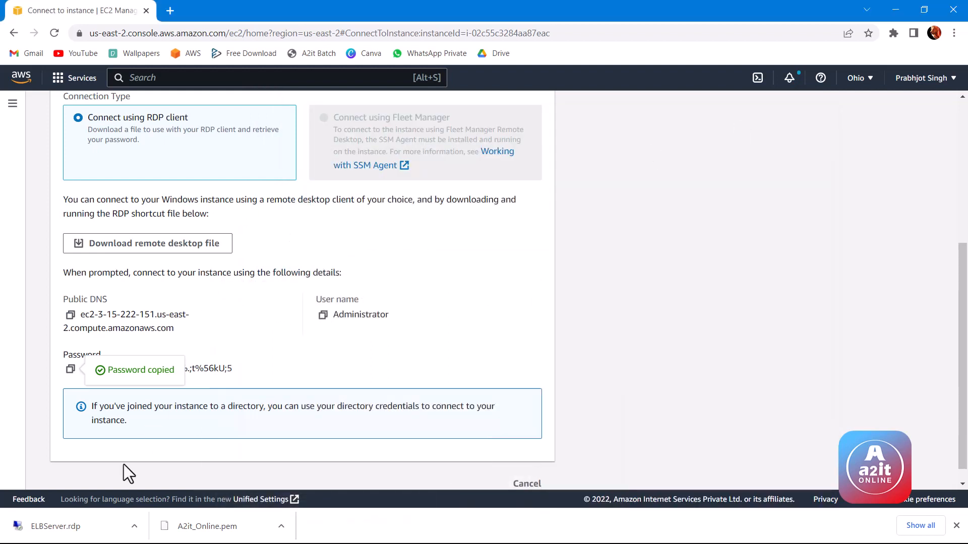
Open ELBServer.rdp, sign in with the administrator password, accept the certificate and allow network discovery on the server
left_click(61, 534)
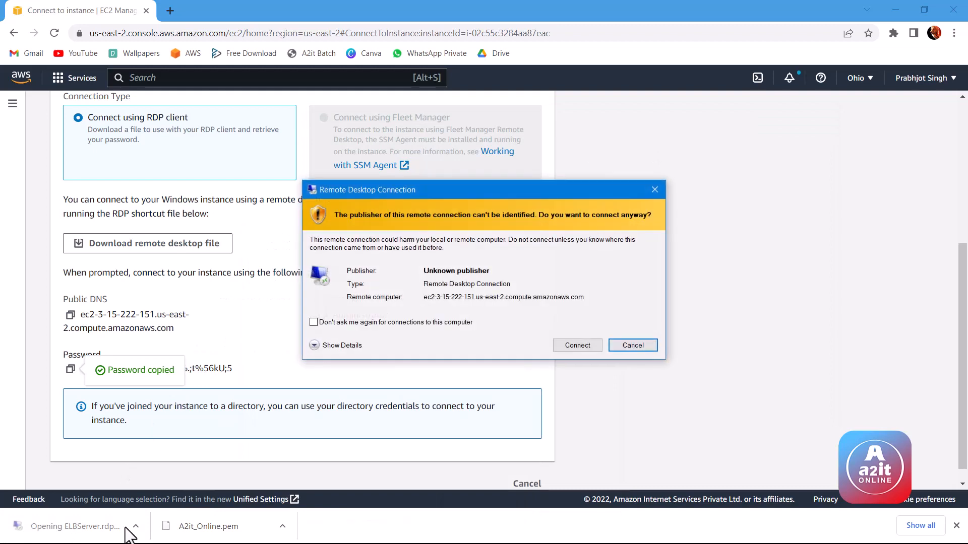
left_click(577, 346)
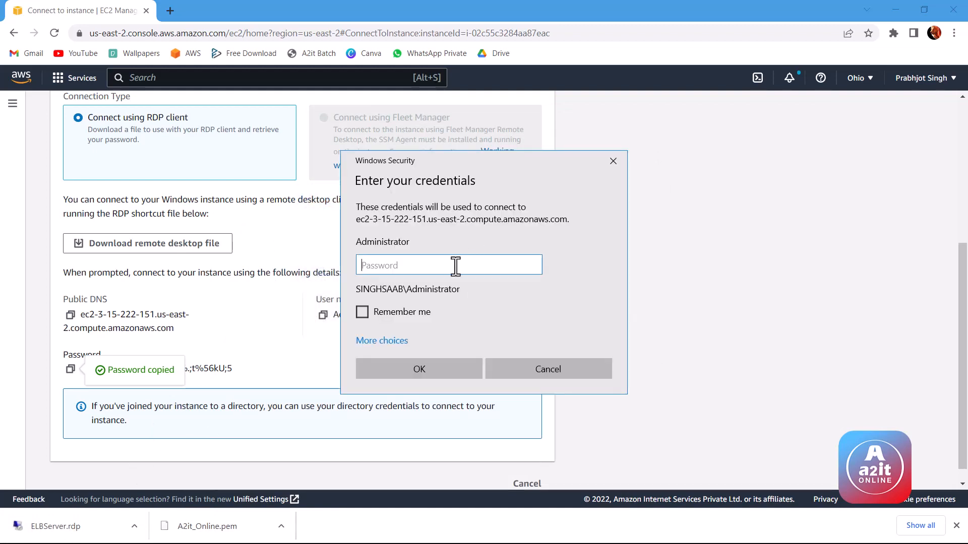
key("ctrl+v")
left_click(405, 365)
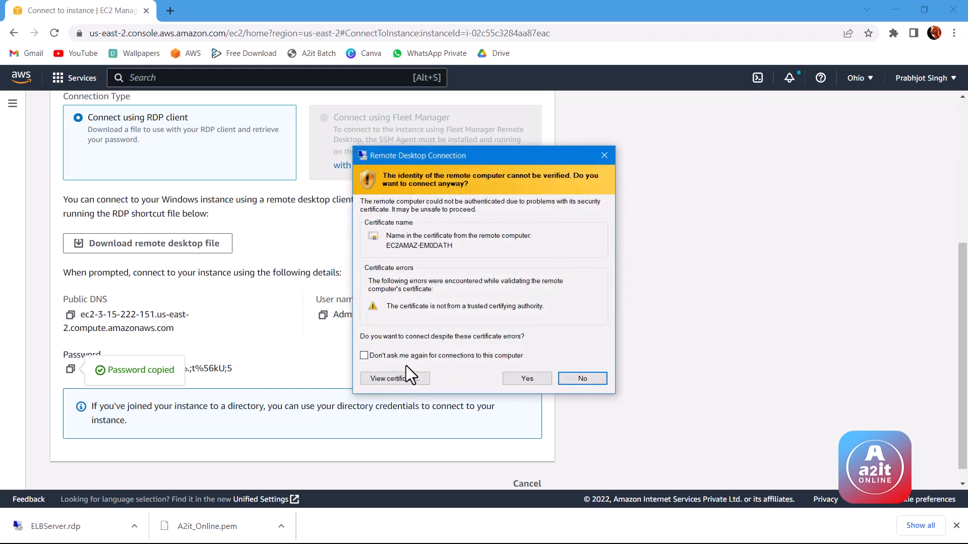
left_click(526, 379)
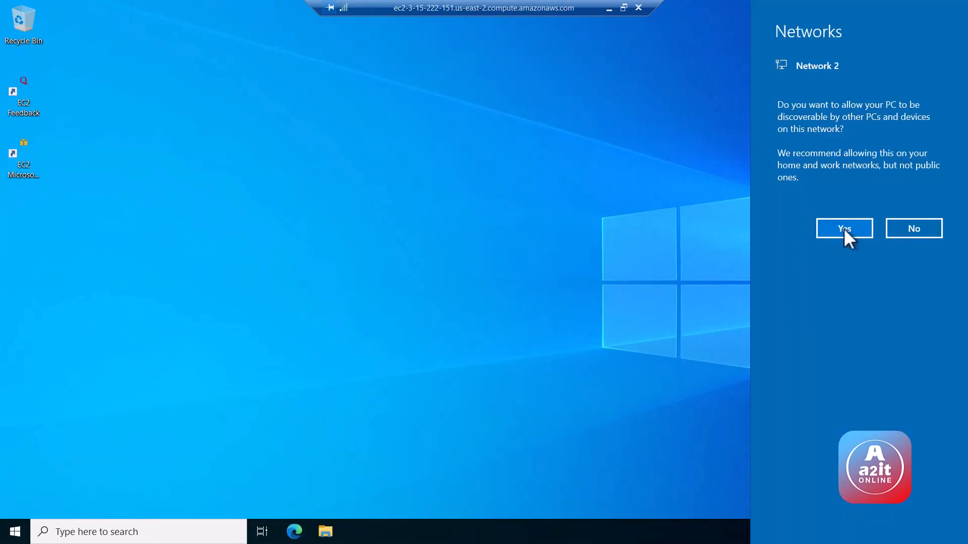
left_click(844, 228)
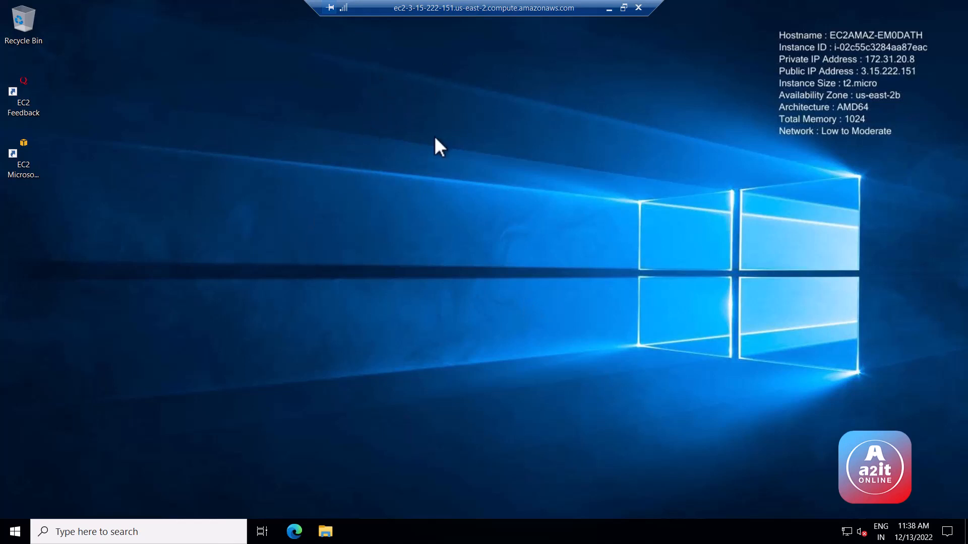
Open Server Manager on the remote server and dismiss the Windows Admin Center message
left_click(23, 539)
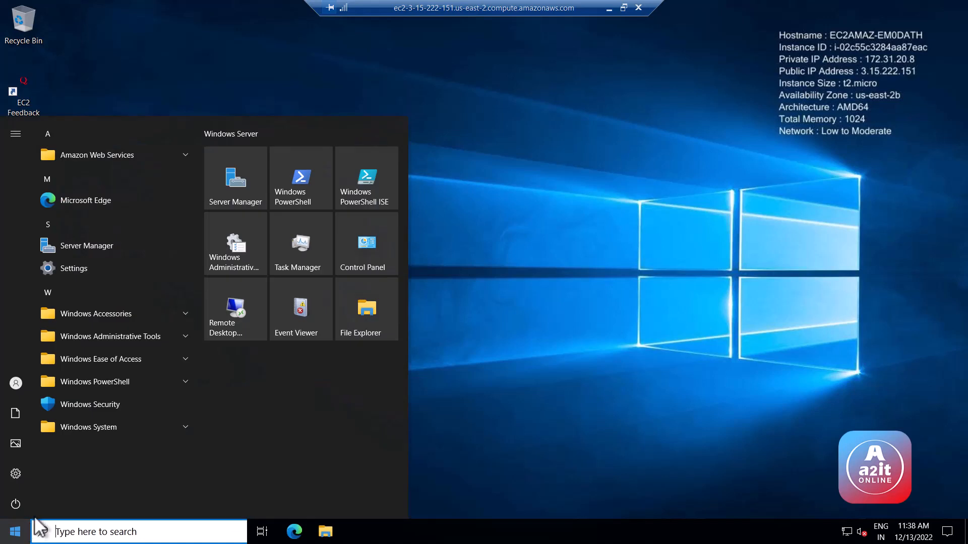
left_click(83, 248)
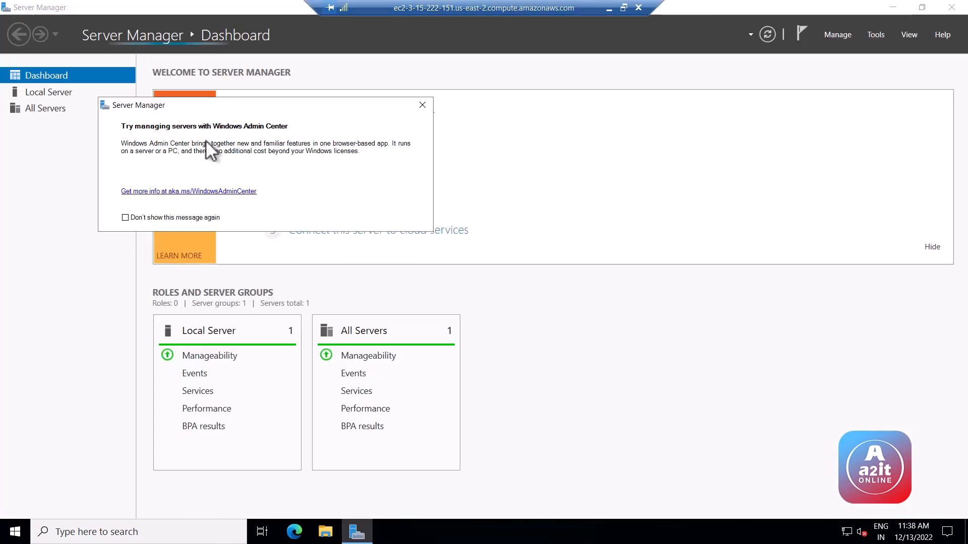
left_click(421, 104)
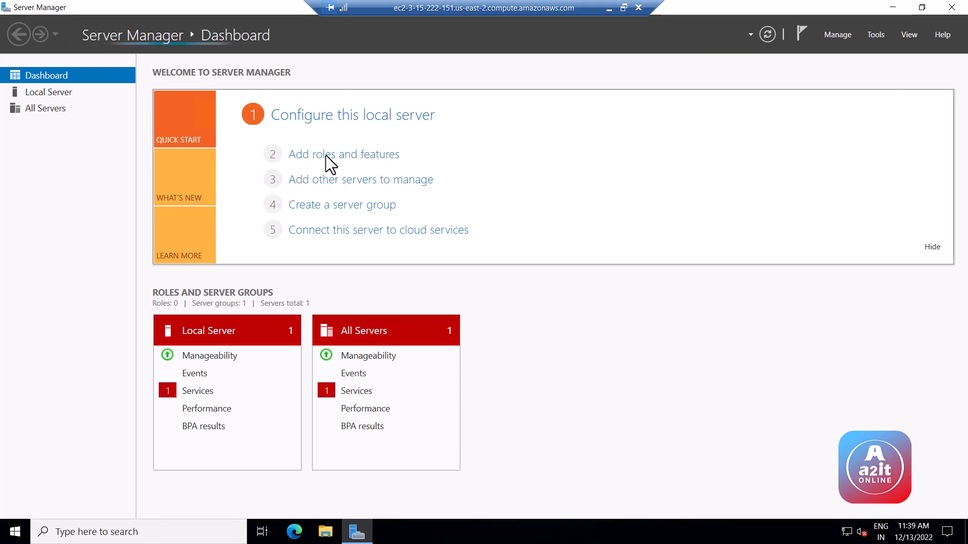
Start adding roles and features with a role-based or feature-based installation on the server from the server pool
left_click(342, 156)
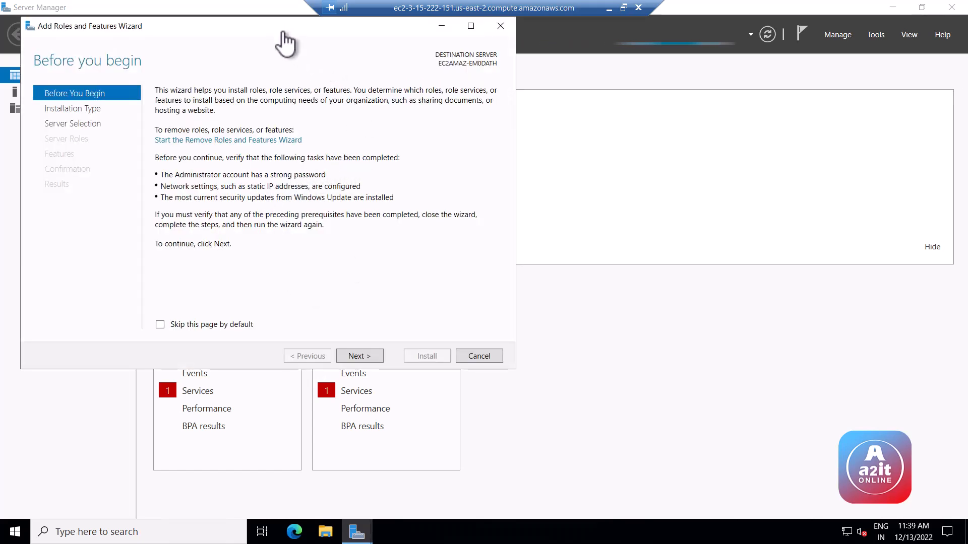
mouse_move(271, 23)
left_mouse_down()
mouse_move(285, 33)
mouse_move(277, 34)
left_mouse_up()
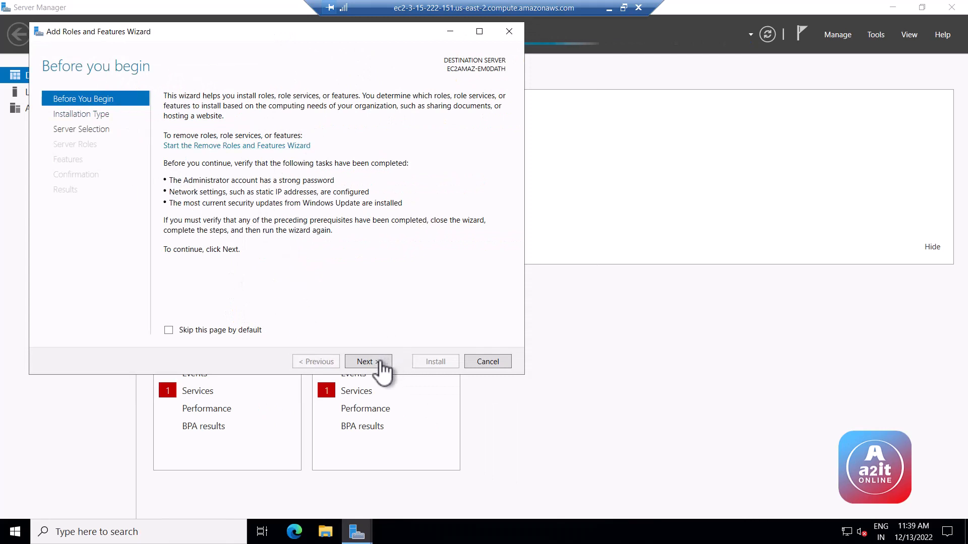
left_click(365, 362)
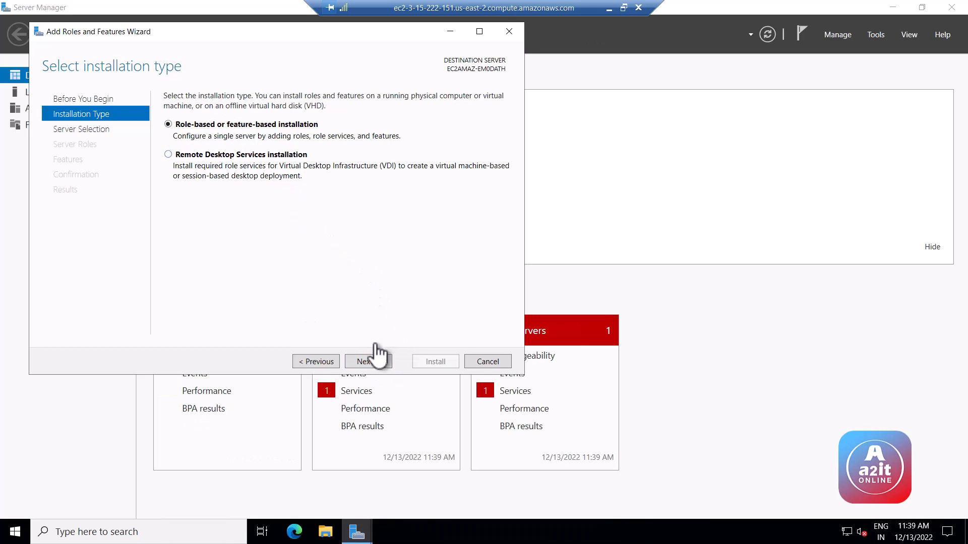
left_click(368, 362)
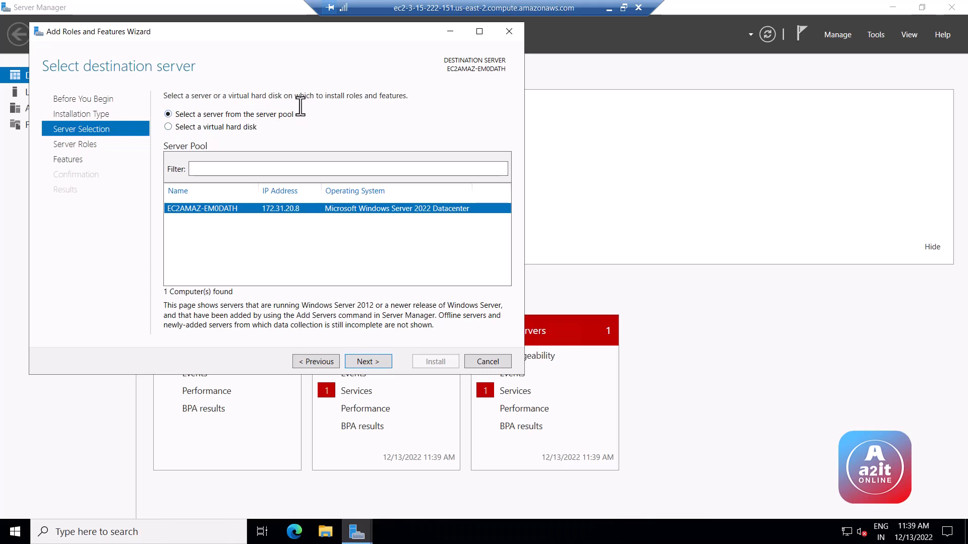
left_click(372, 359)
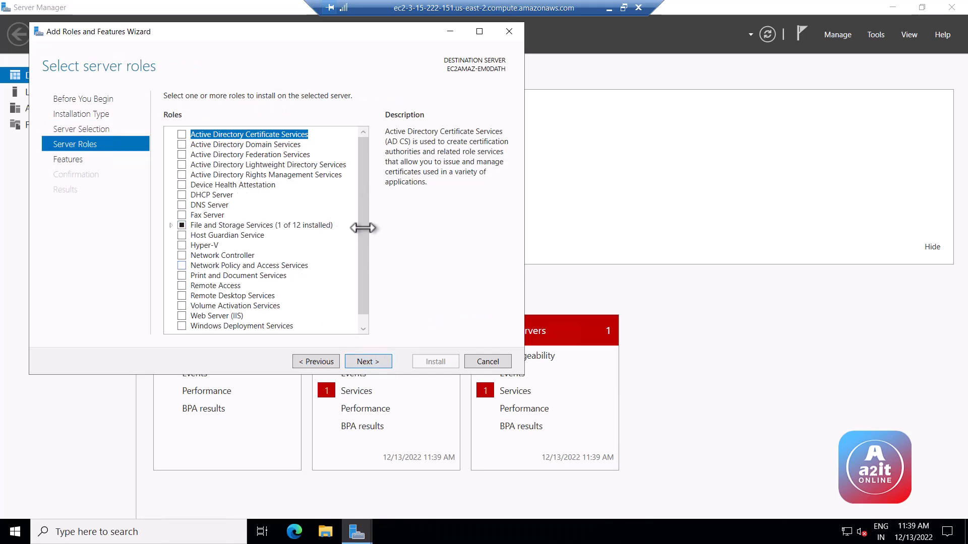
Select the Web Server (IIS) role together with its required management tools and continue to the features
left_click(207, 316)
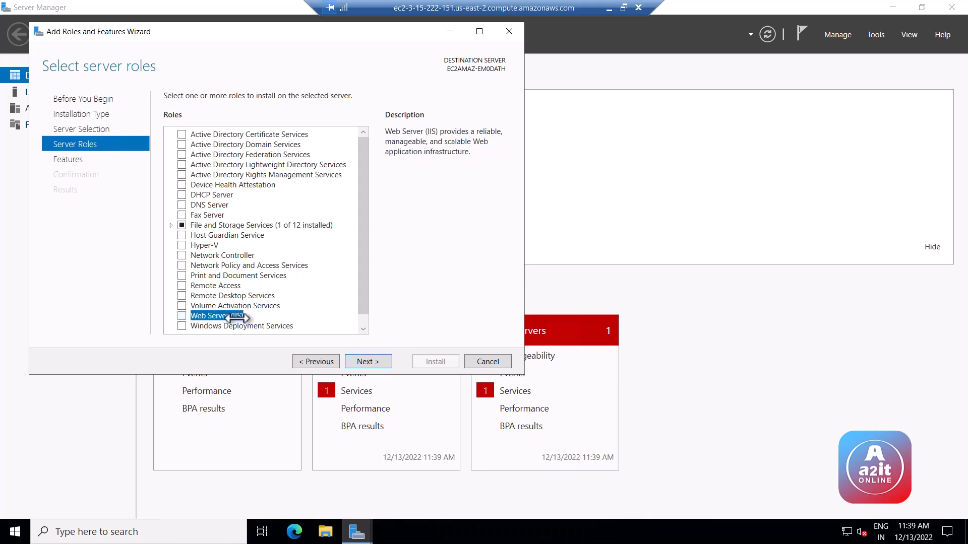
left_click(180, 316)
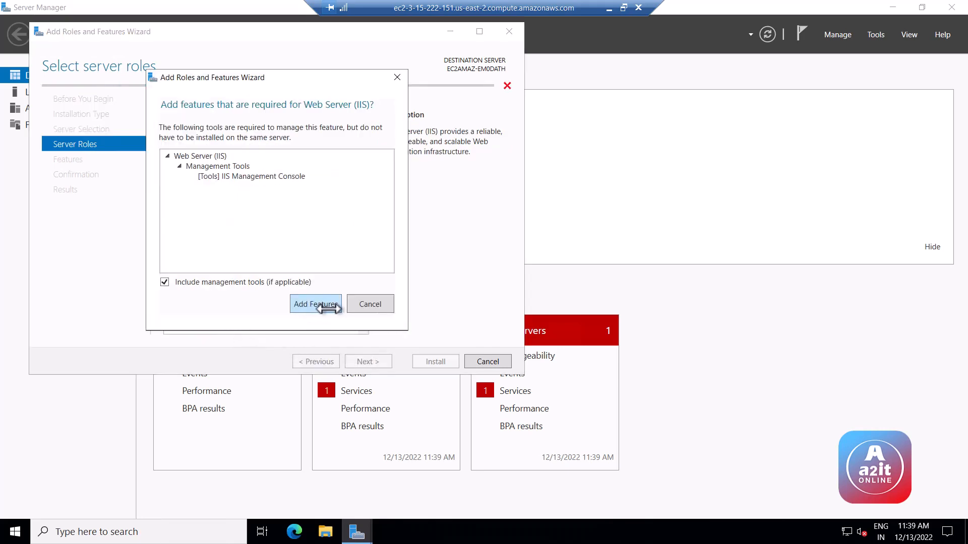
left_click(316, 304)
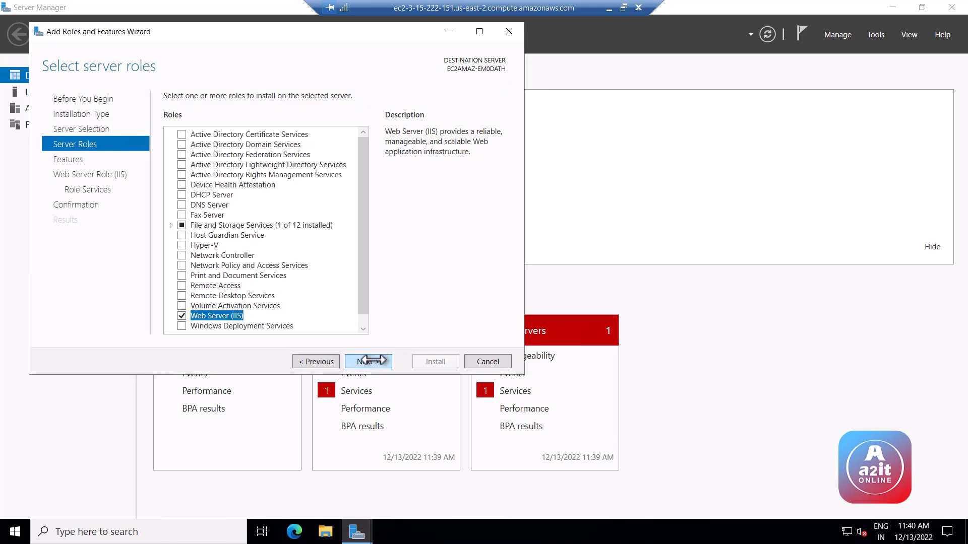
left_click(373, 361)
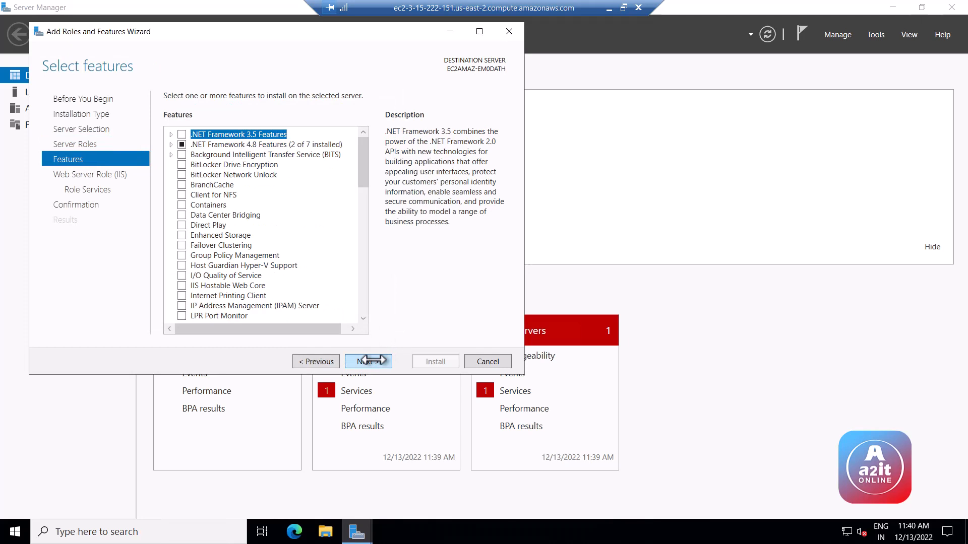
Keep the default features, add HTTP Redirection to the Web Server (IIS) role services and continue to the confirmation
left_click_drag(366, 168, 364, 315)
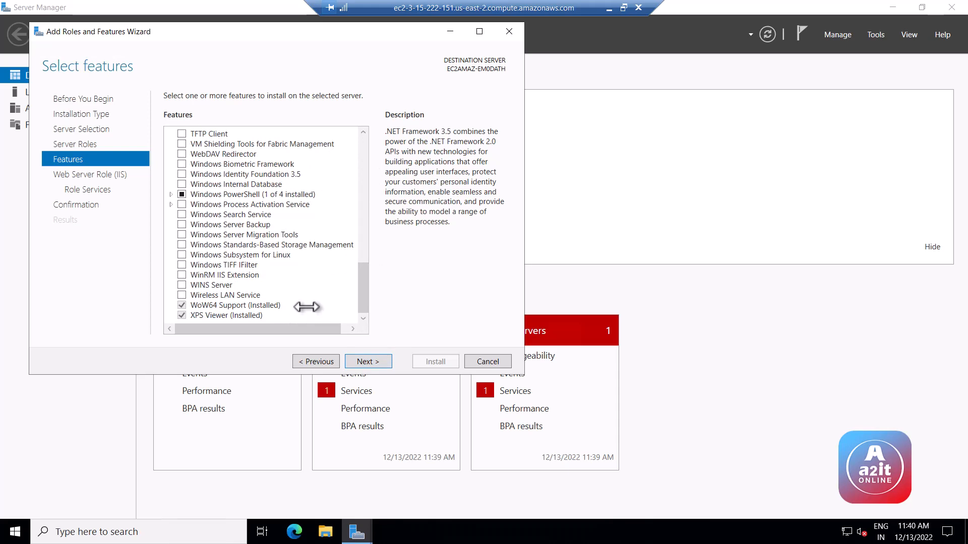
scroll(266, 279, "up", 15)
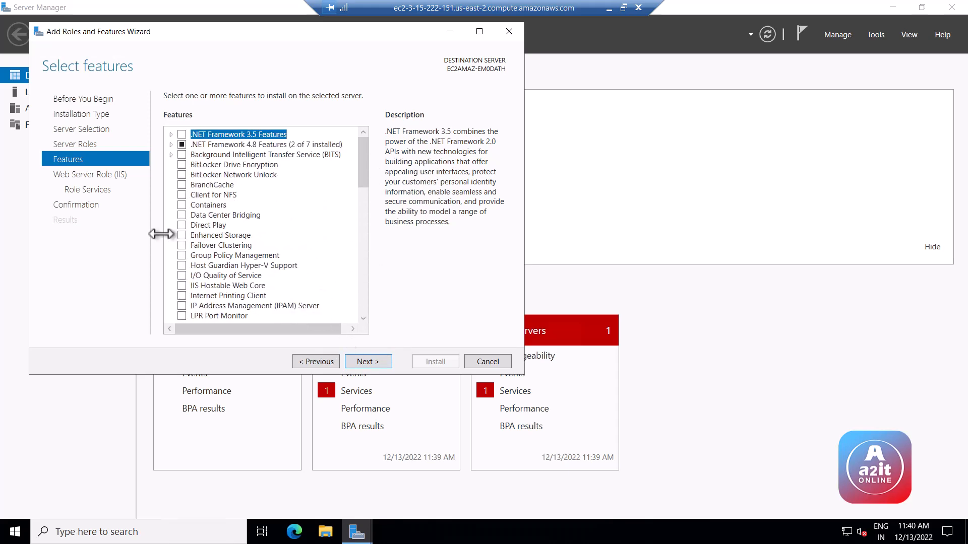
left_click(364, 361)
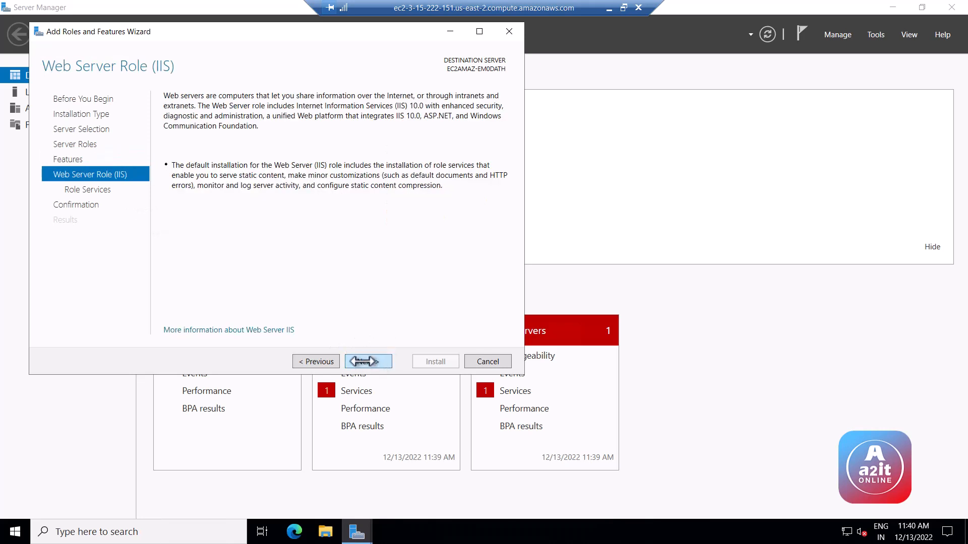
left_click(364, 361)
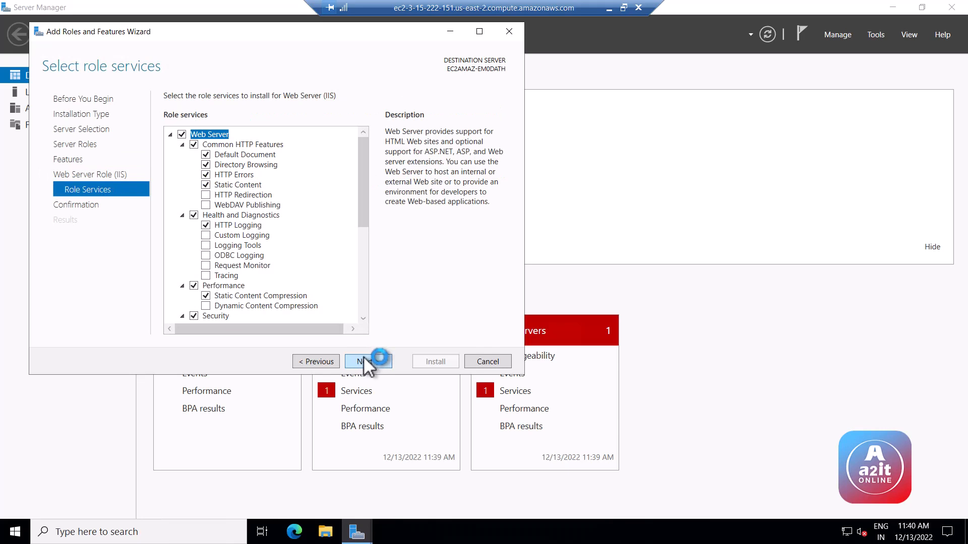
left_click(207, 195)
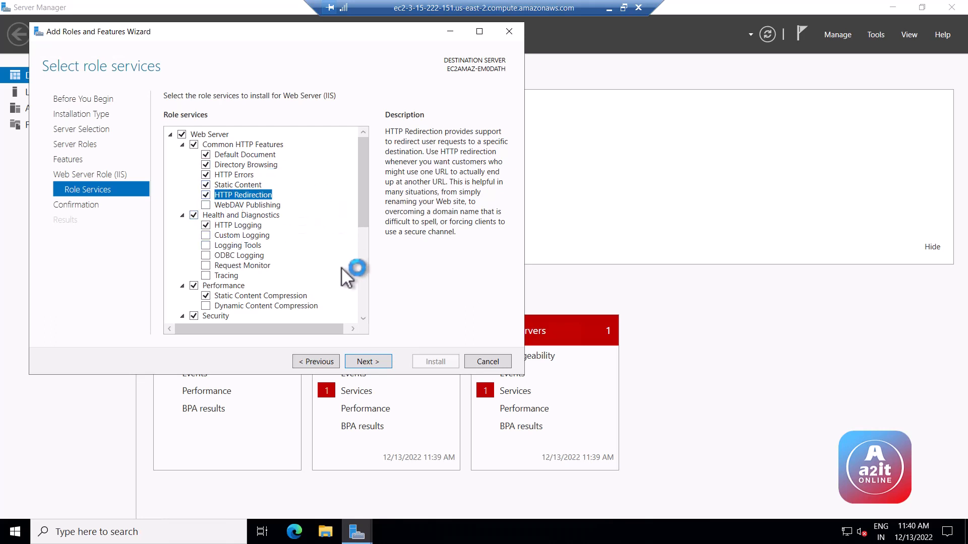
left_click(367, 362)
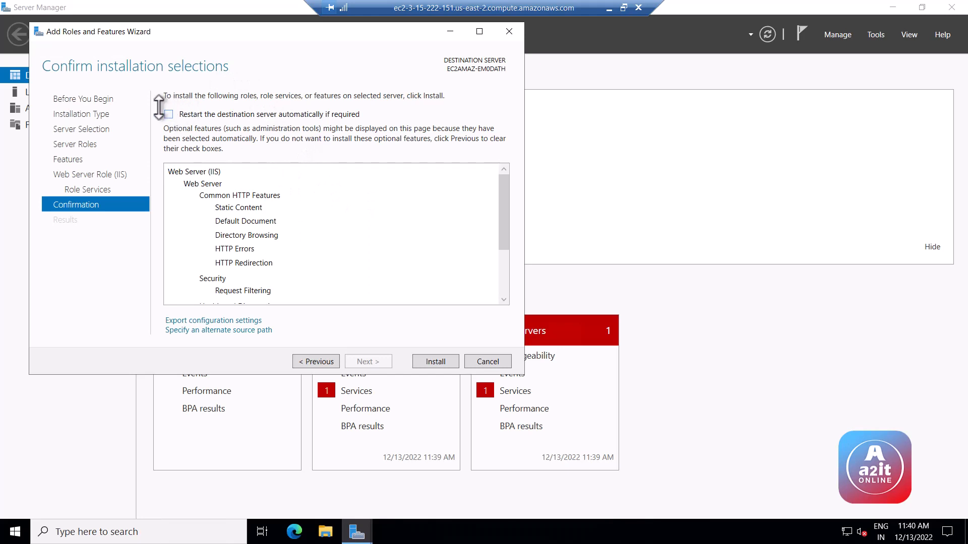
Install the confirmed Web Server (IIS) selections, close the finished wizard and minimize Server Manager
left_click(434, 359)
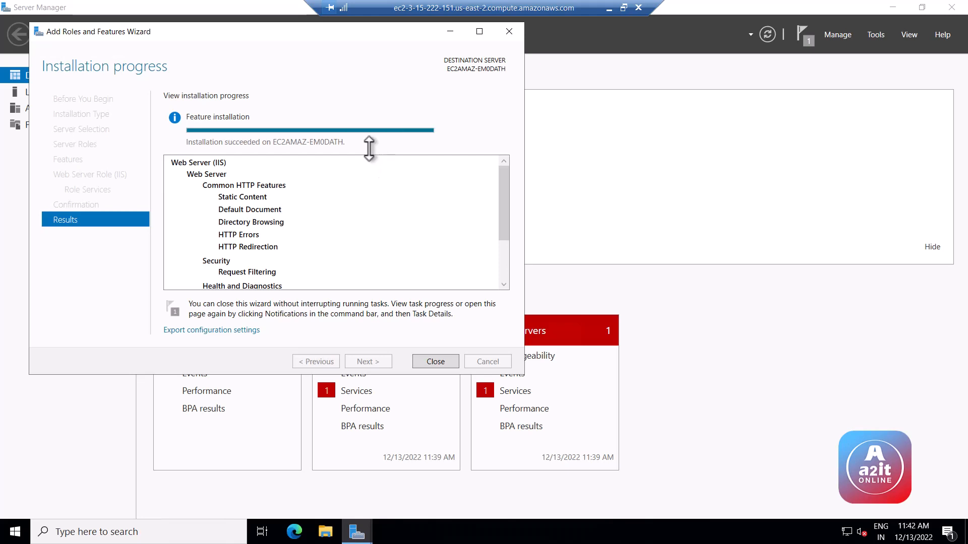
left_click(436, 361)
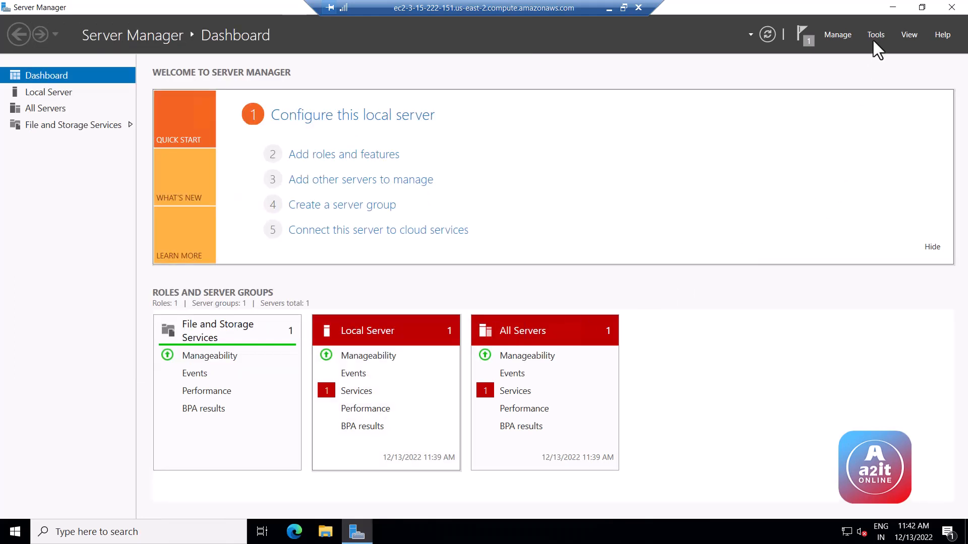
left_click(890, 6)
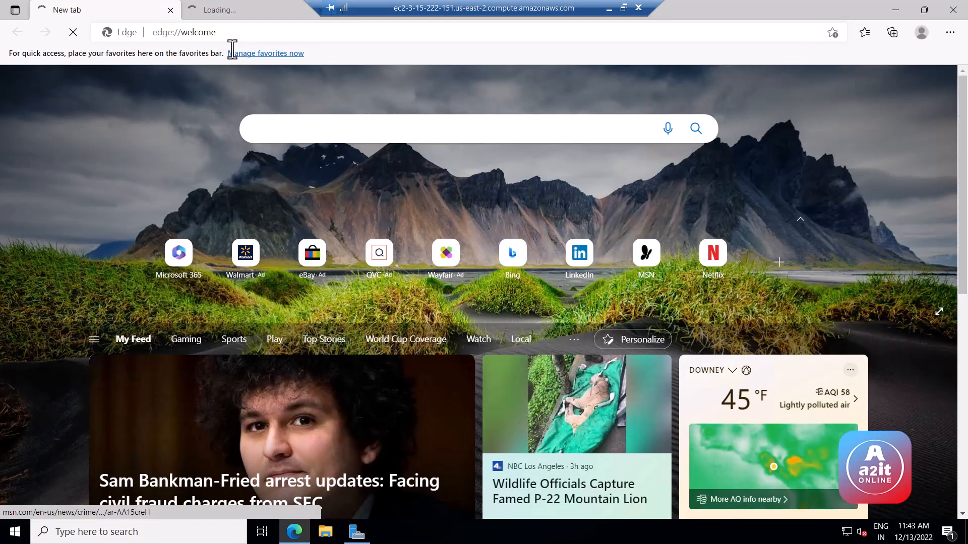
Open localhost in Microsoft Edge to check the default IIS page, and minimize the browser
left_click(227, 32)
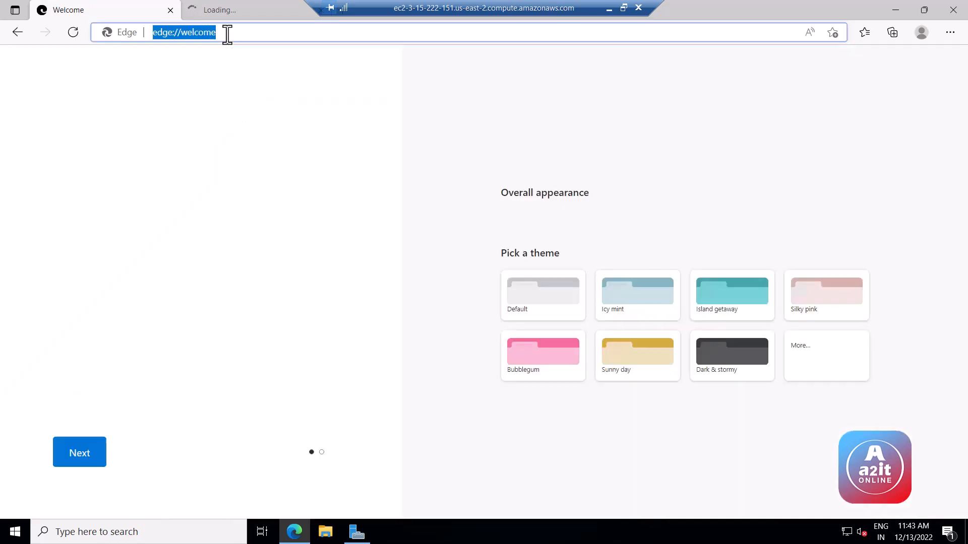
type("local")
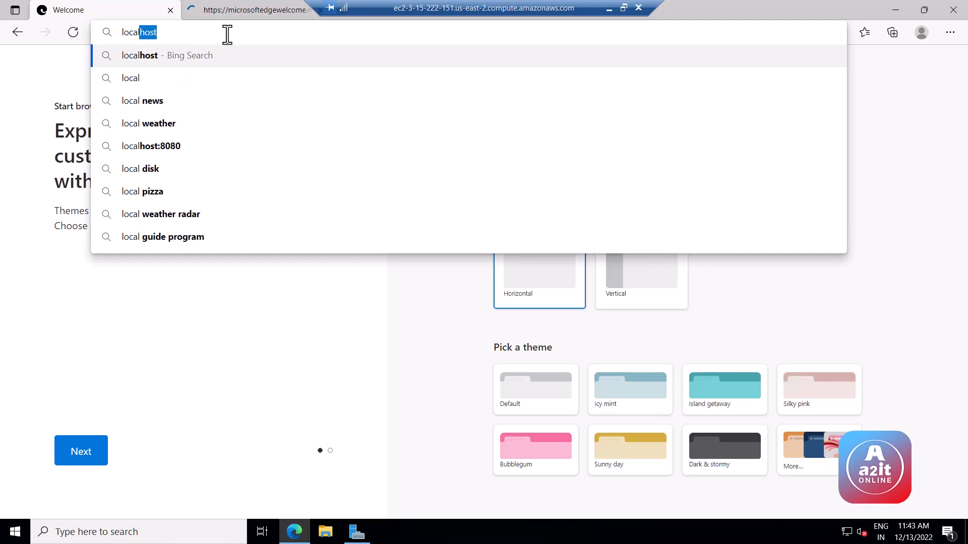
type("host")
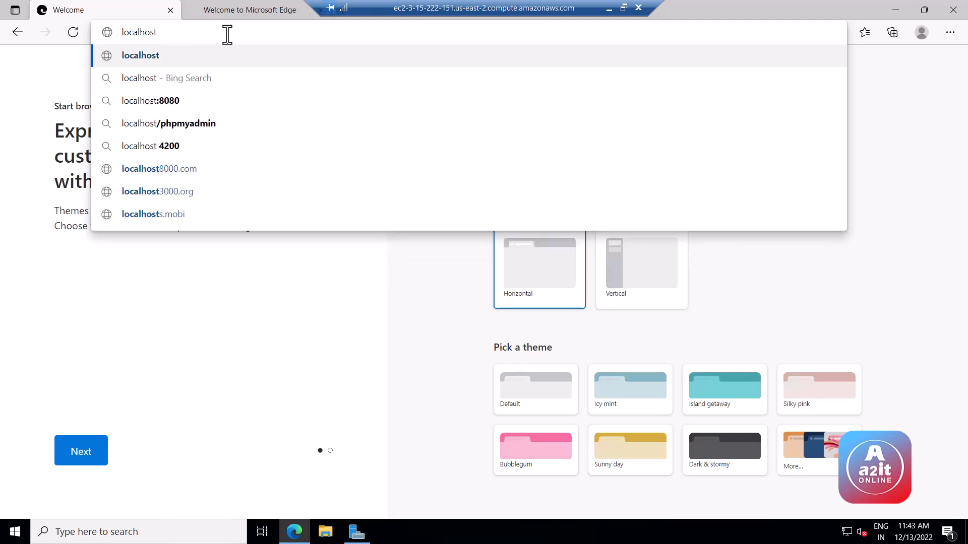
key("Return")
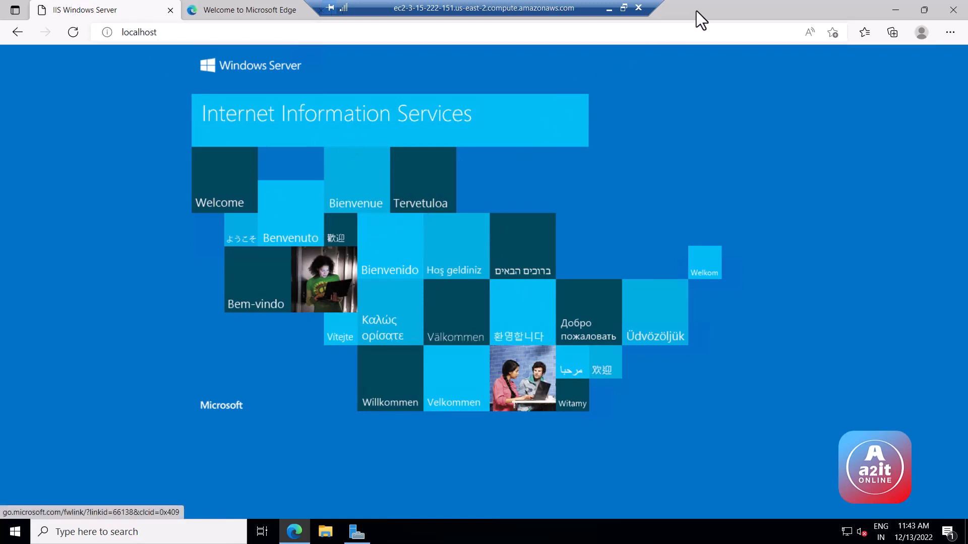
double_click(712, 9)
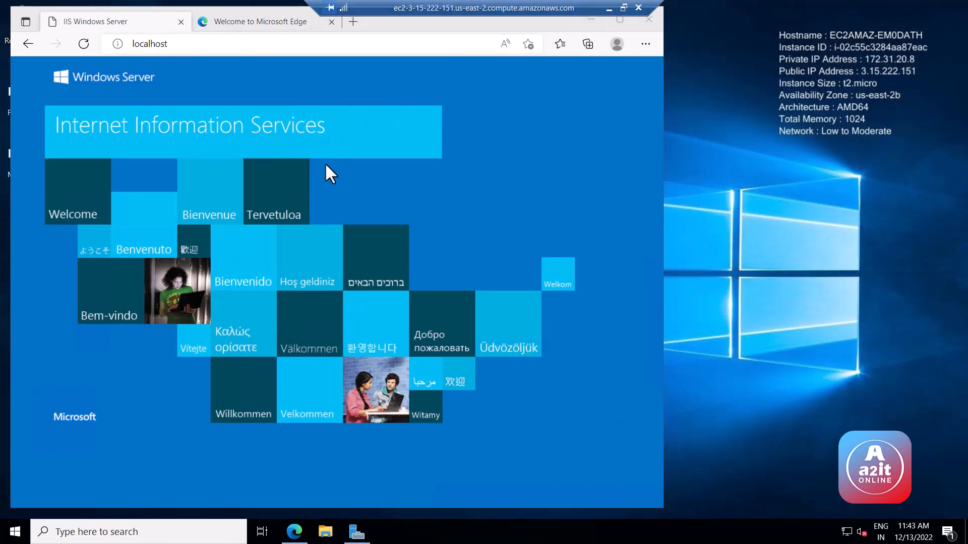
left_click(591, 20)
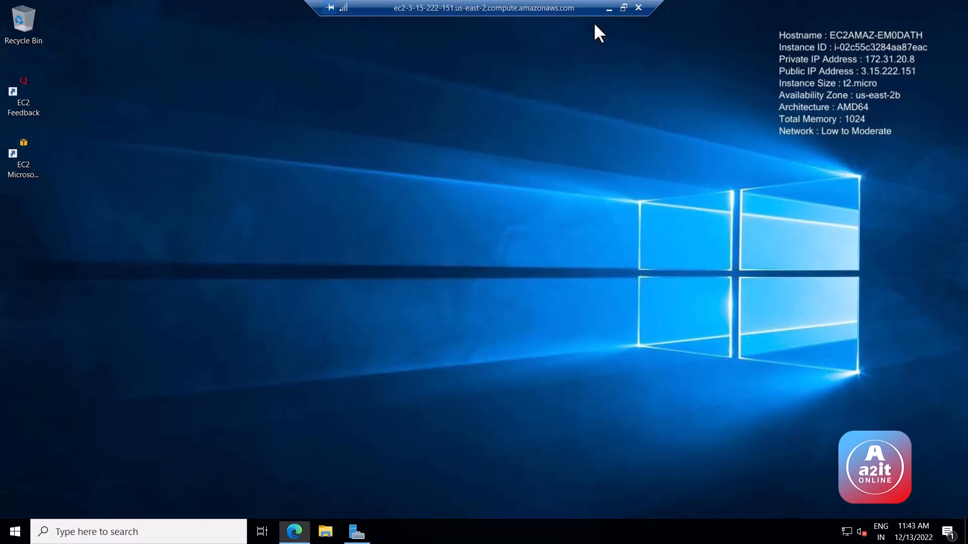
Open the folder C:\inetpub\wwwroot in File Explorer
left_click(329, 535)
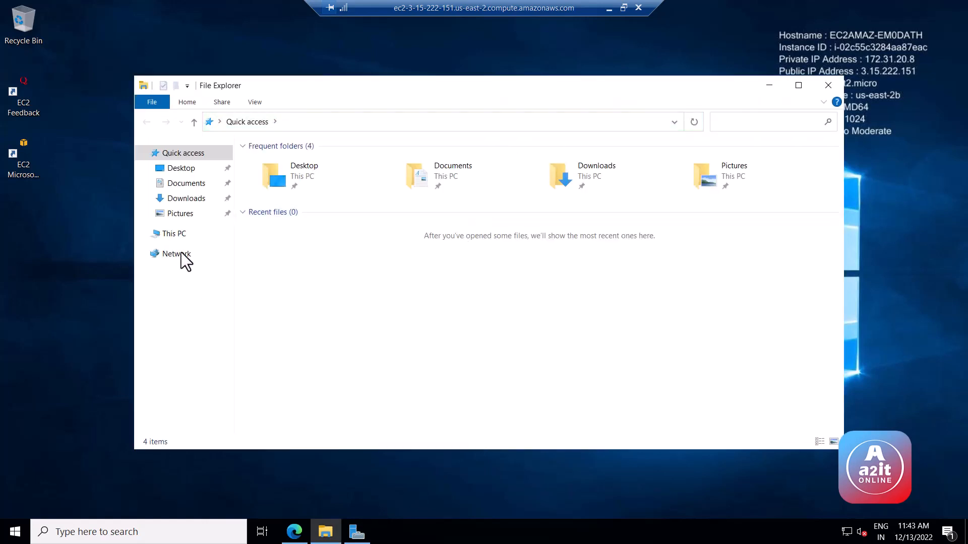
left_click(184, 237)
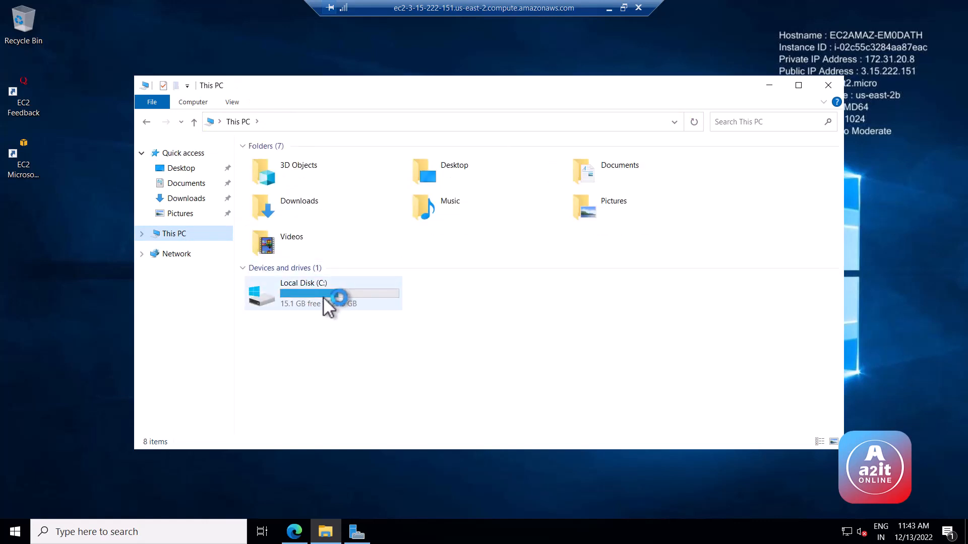
double_click(323, 298)
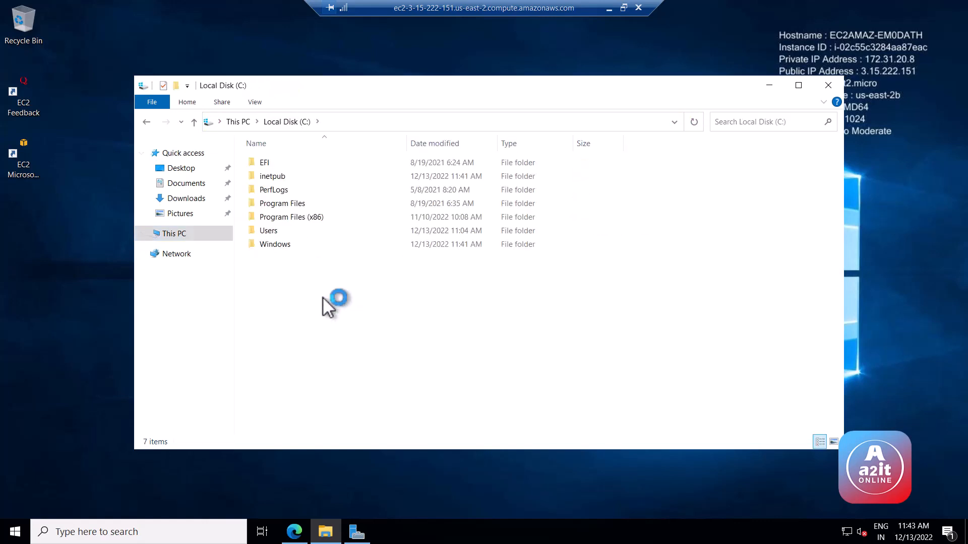
double_click(296, 178)
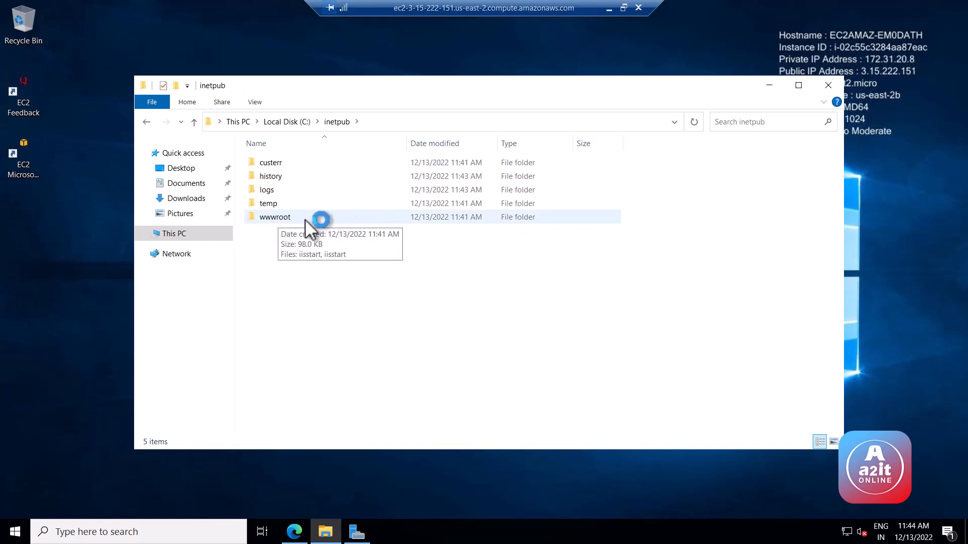
double_click(305, 221)
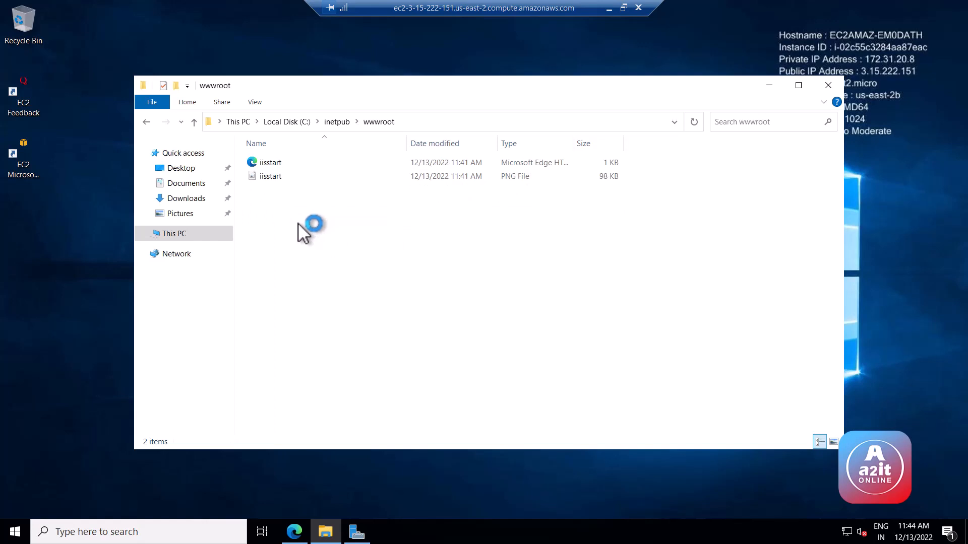
Permanently delete both iisstart files from the wwwroot folder
key("ctrl+a")
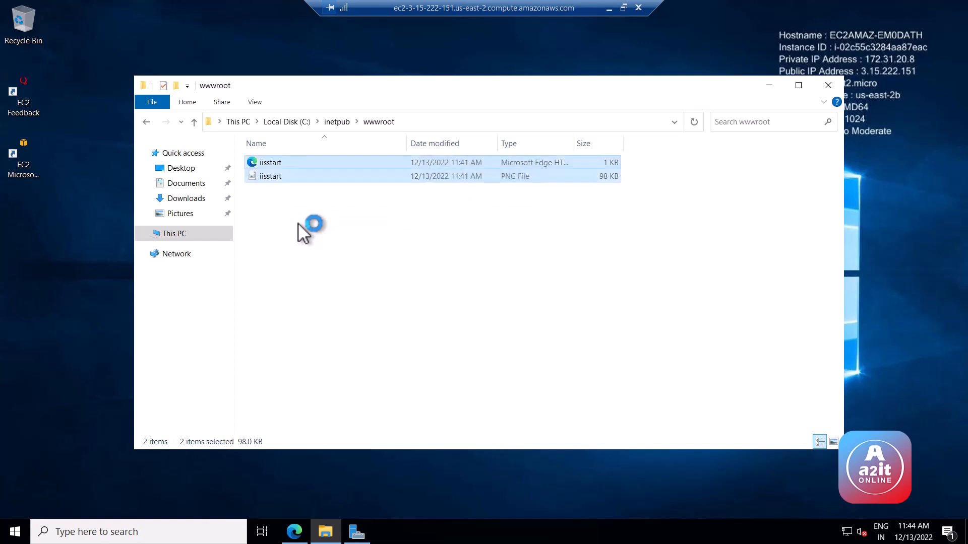
key("shift+Delete")
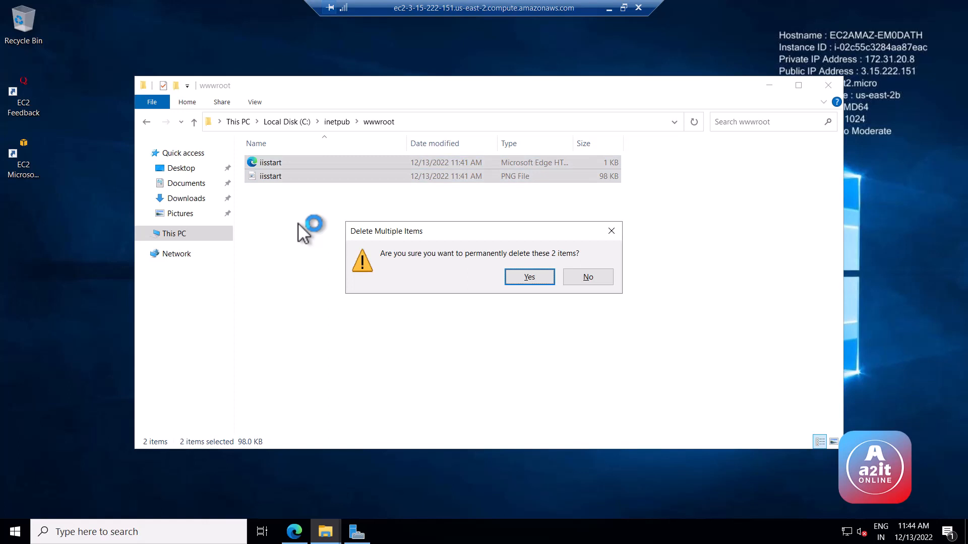
left_click(530, 277)
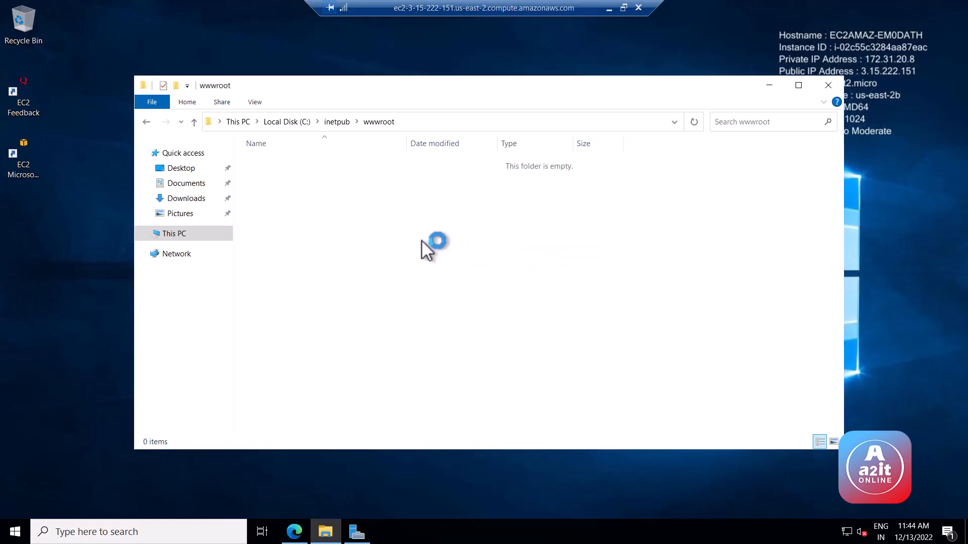
Create a new text document with the default name in the wwwroot folder and open it in Notepad
right_click(391, 238)
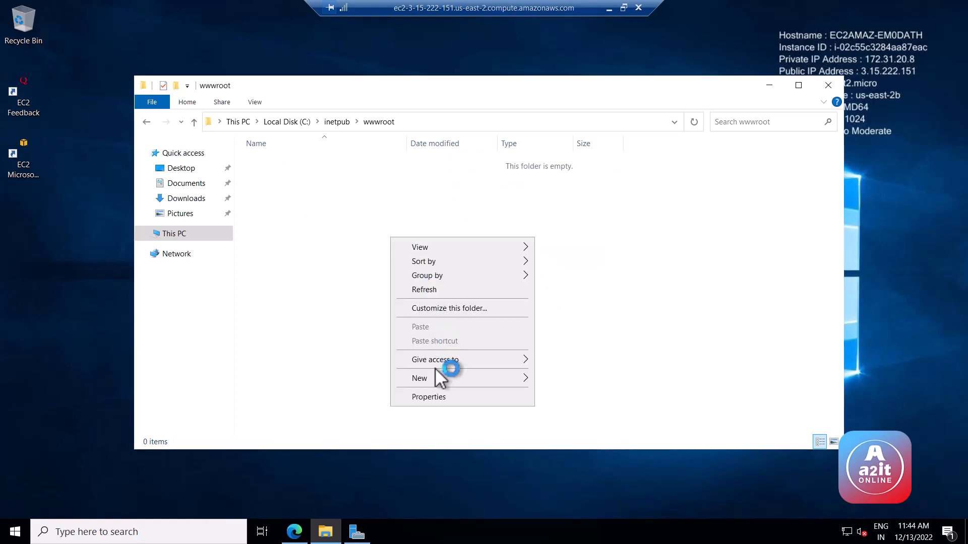
left_click(463, 378)
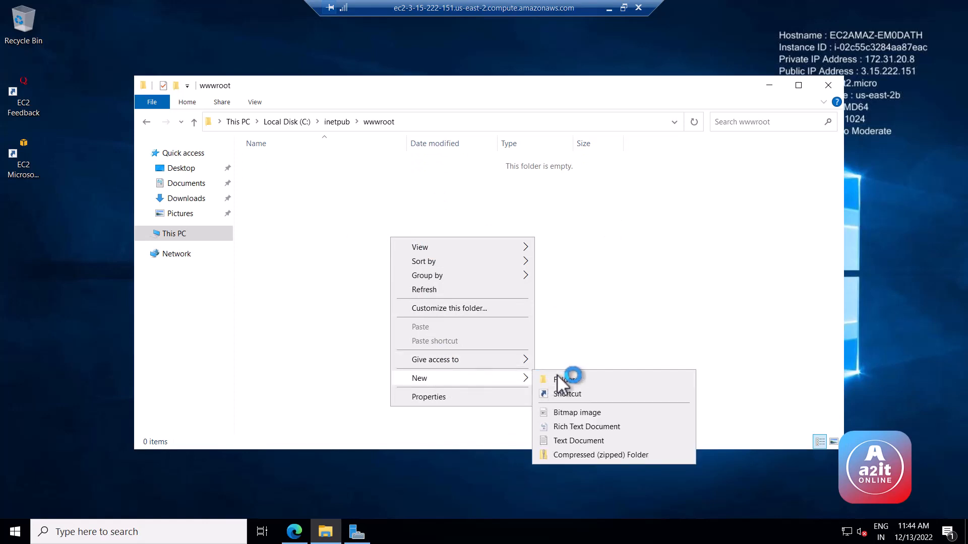
left_click(571, 441)
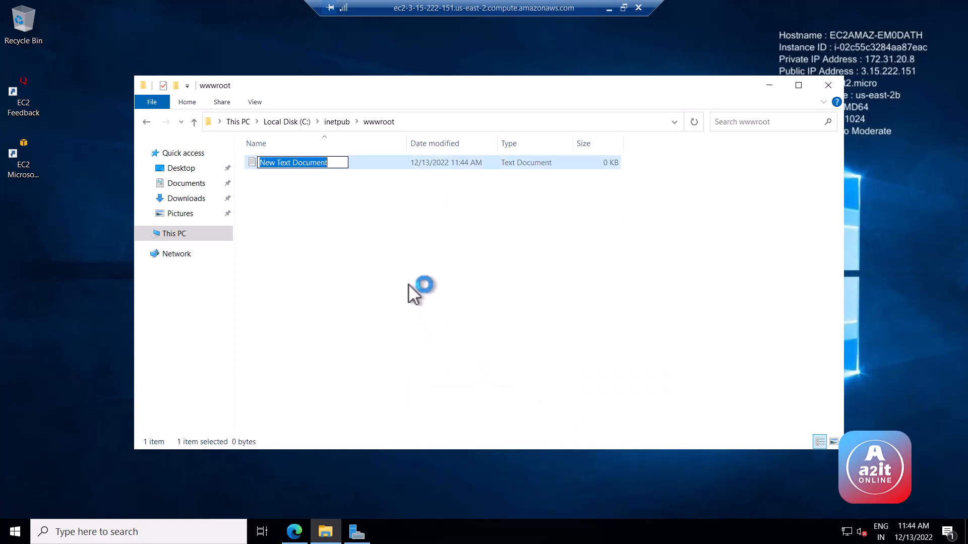
key("Return")
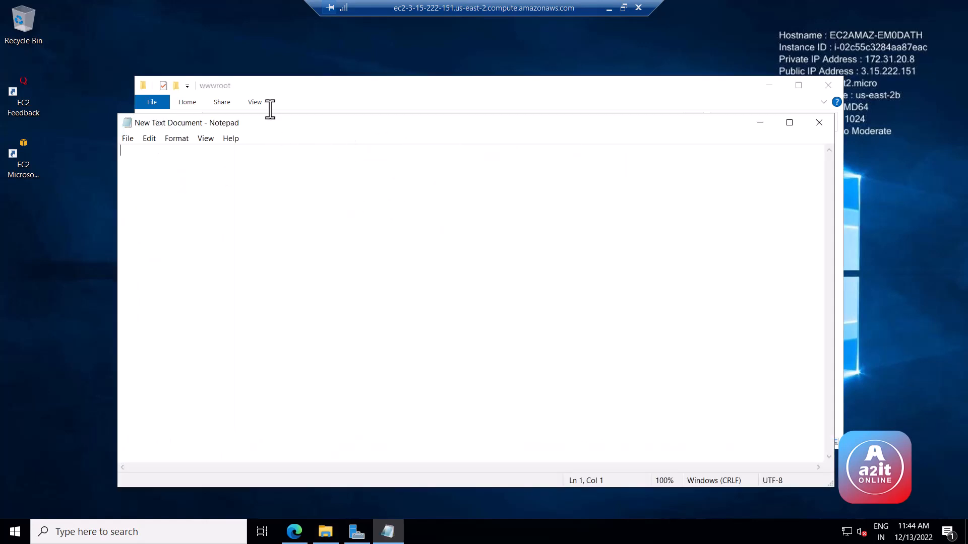
Move the Notepad window clear of the file list and write "Hello And Welcome to the server 1" in the document
left_click_drag(251, 126, 273, 136)
left_click_drag(317, 180, 474, 331)
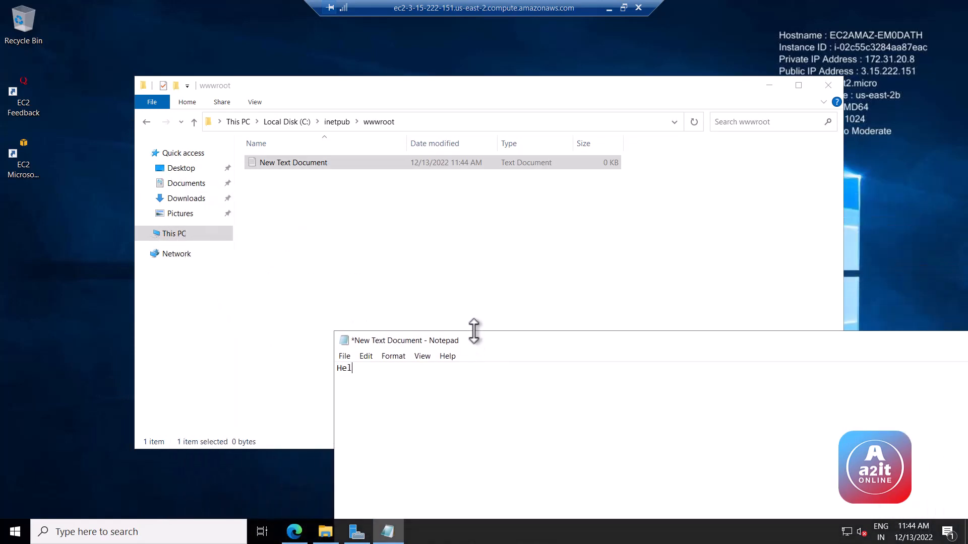
type("lo ")
type("An")
type("d Welcon")
type("me to")
type("th")
type("e ser")
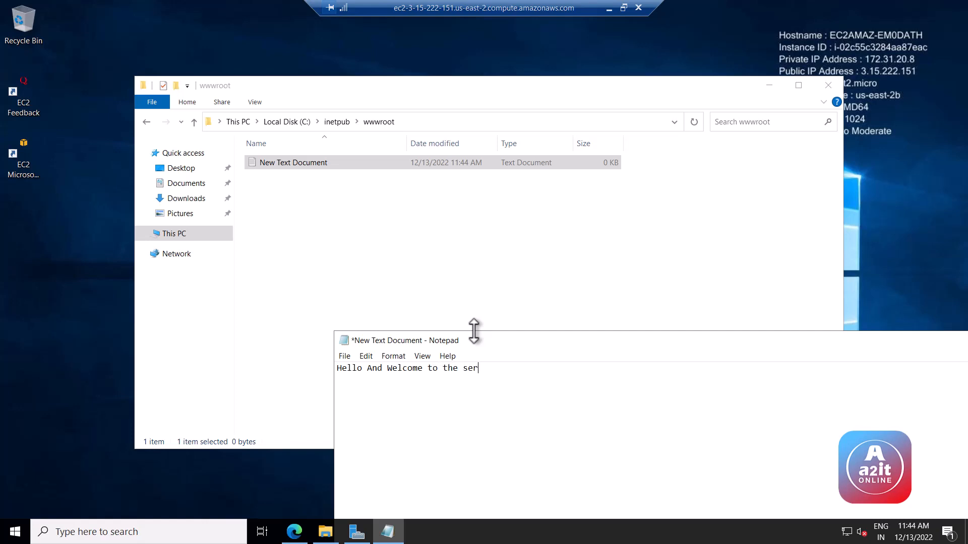
type("ver 1")
left_click_drag(516, 341, 492, 316)
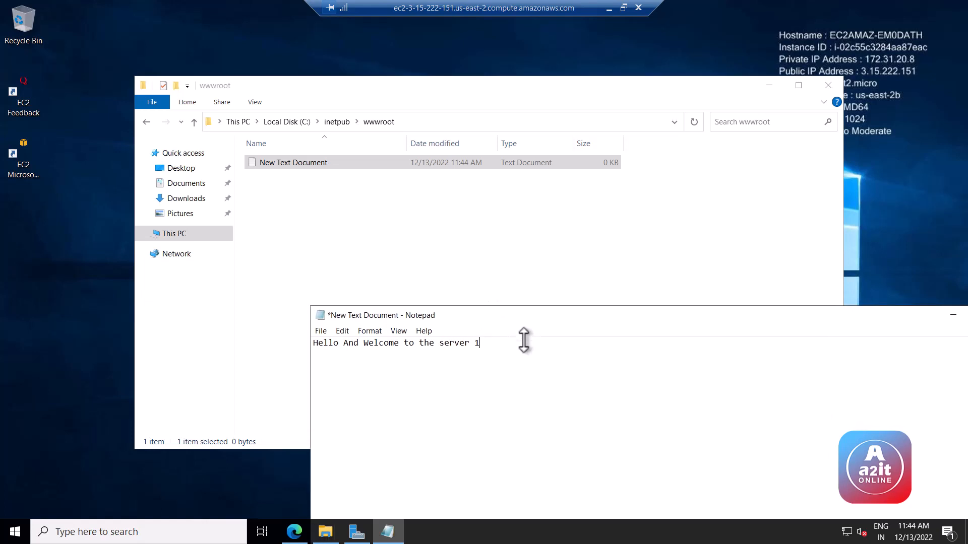
Save the document in wwwroot as index.html with the file type All Files
left_click(325, 333)
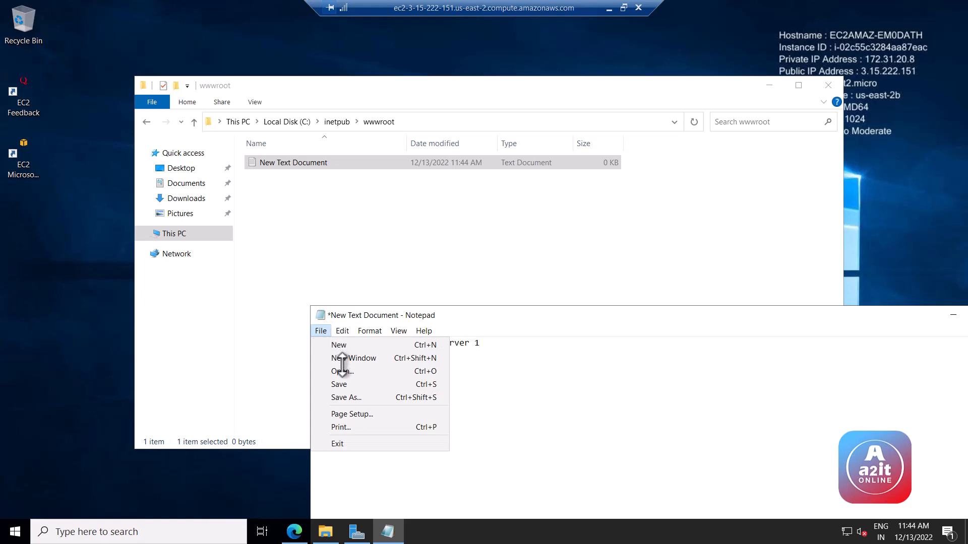
left_click(344, 398)
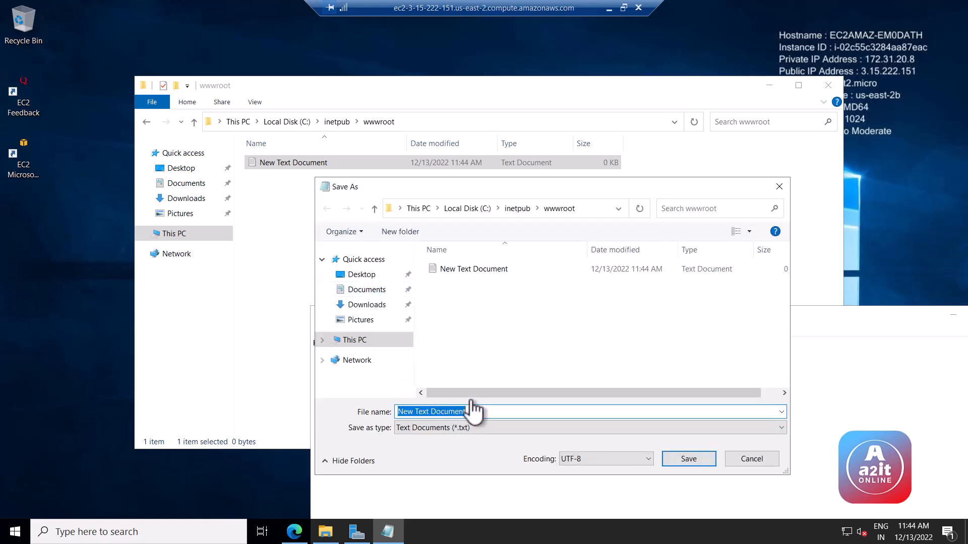
type("index.html")
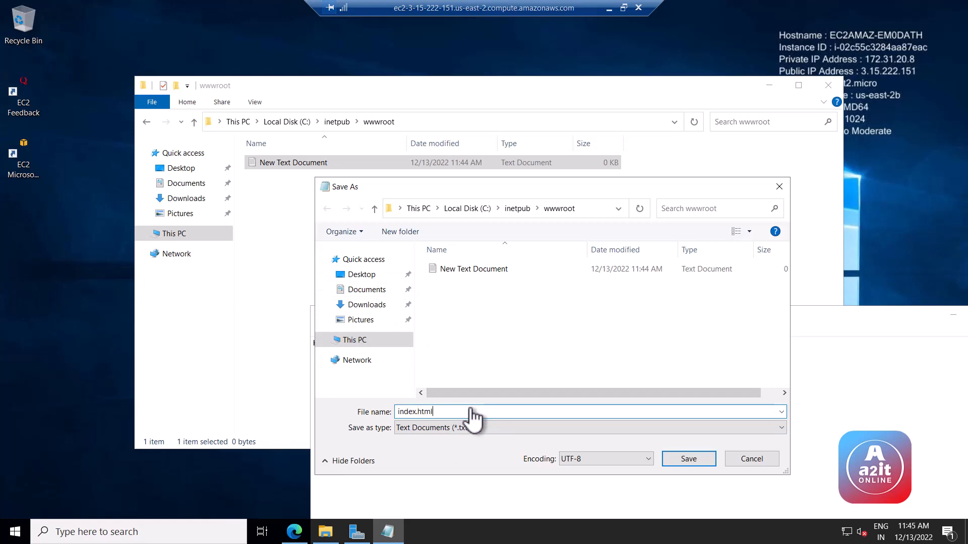
left_click(421, 438)
left_click(416, 453)
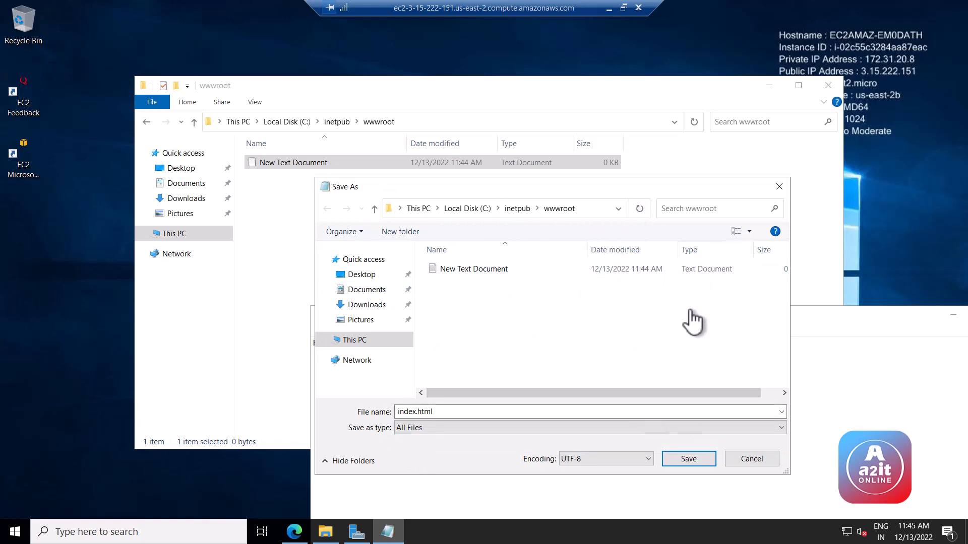
left_click(688, 458)
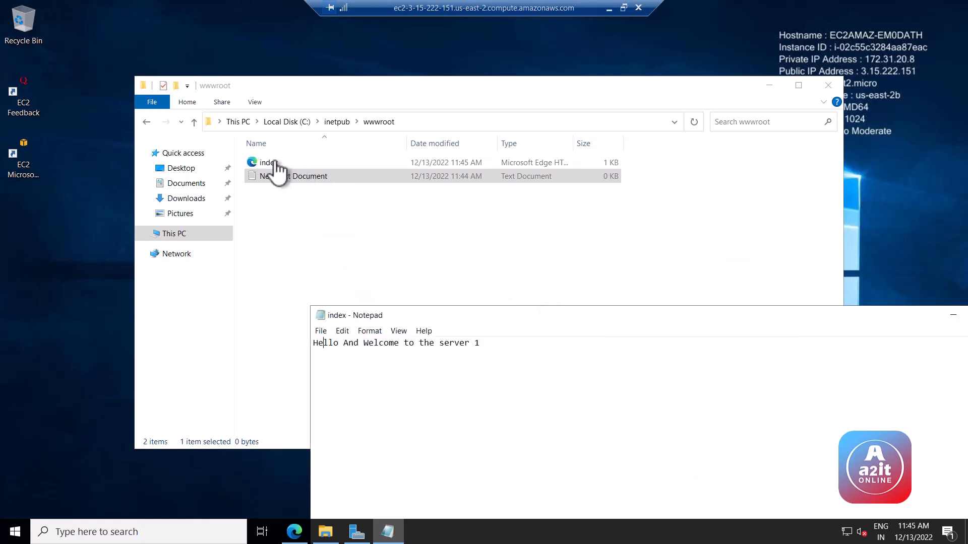
Close Notepad and delete the empty New Text Document from the wwwroot folder
left_click_drag(474, 318, 374, 320)
left_click(952, 313)
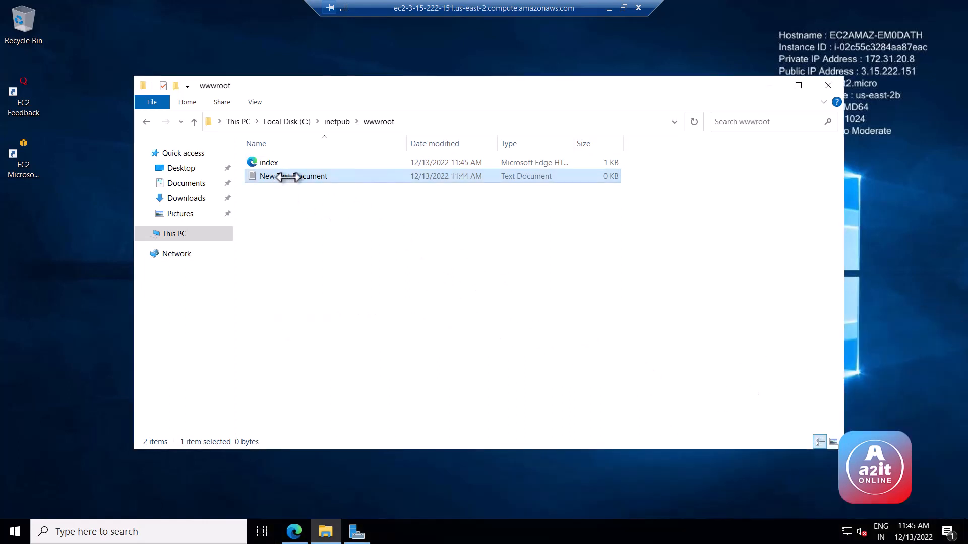
key("Delete")
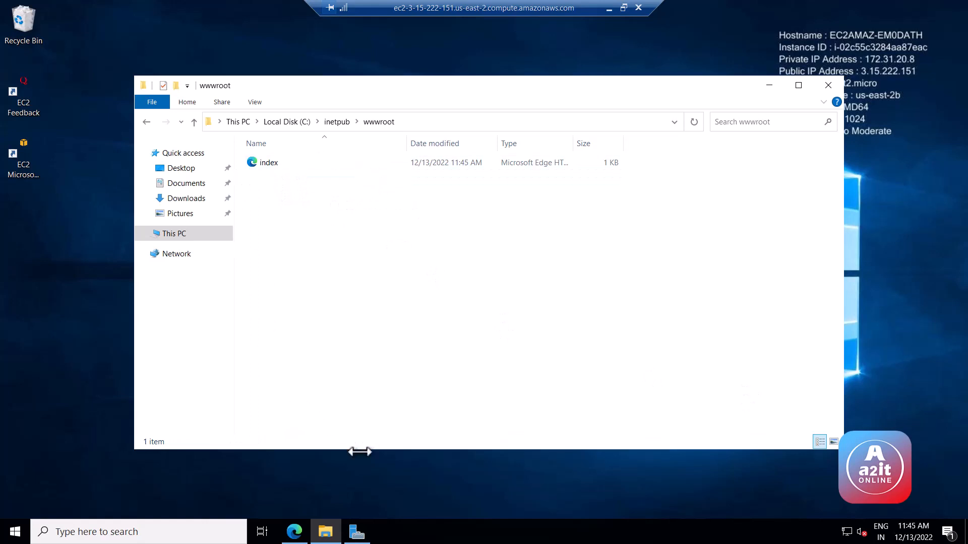
Switch to Microsoft Edge, reload the localhost page and examine its welcome text
left_click(293, 530)
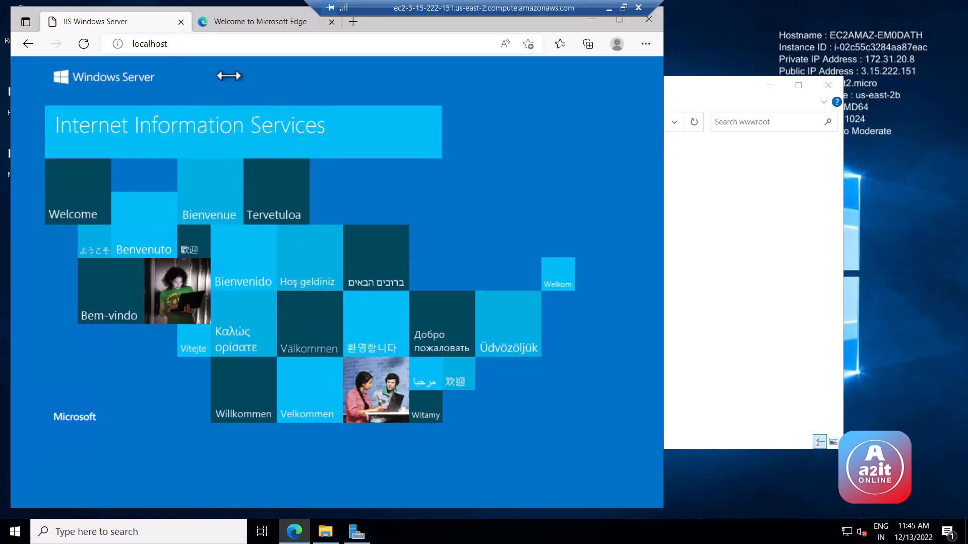
left_click(194, 45)
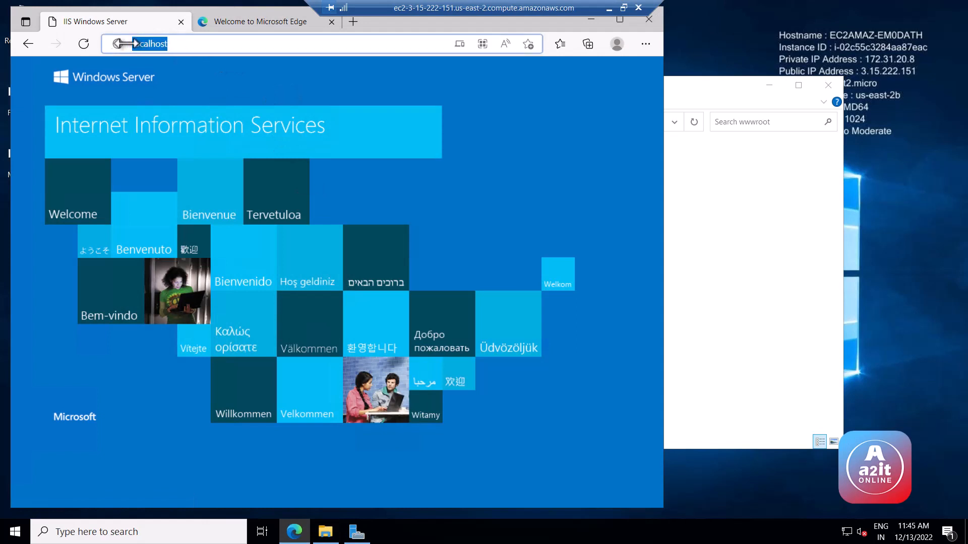
left_click(84, 44)
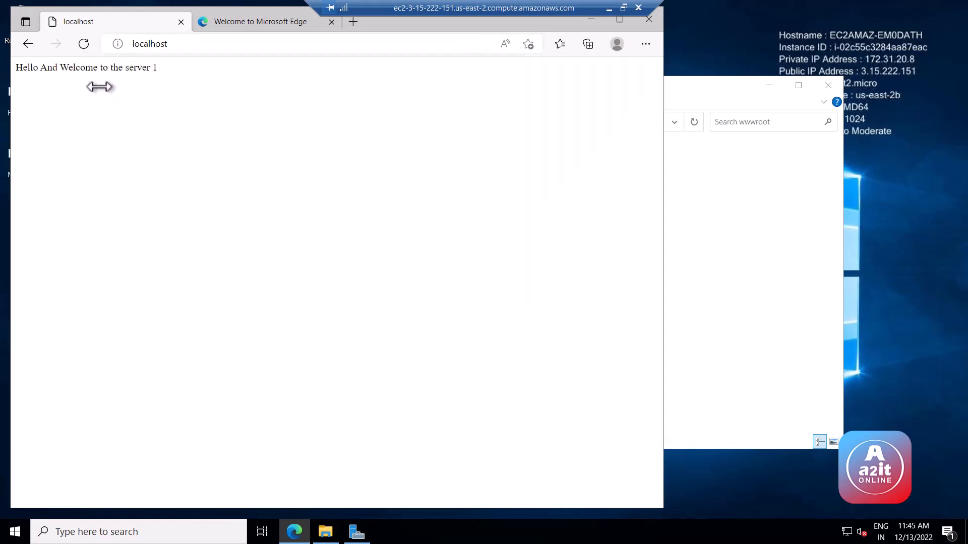
left_click_drag(15, 68, 174, 75)
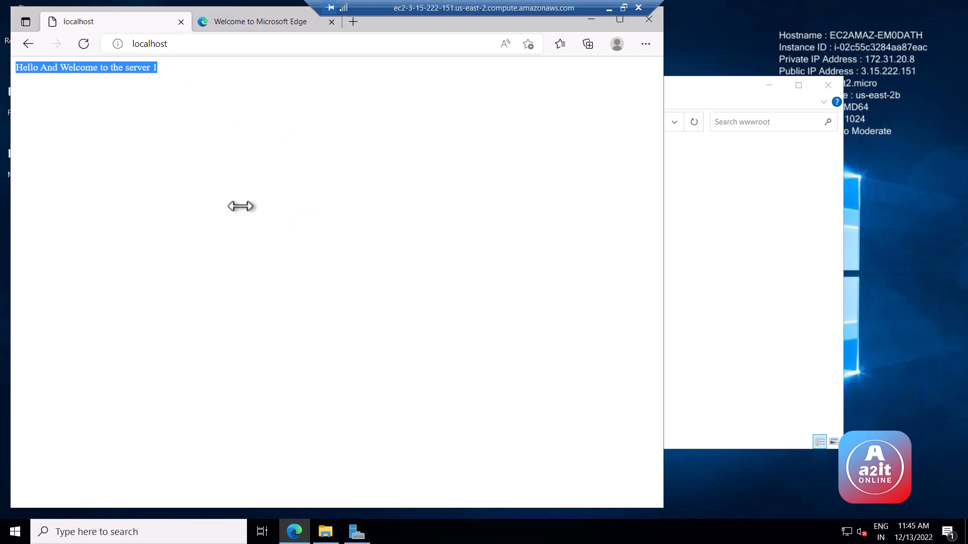
Switch from the remote session to the EC2 console in Chrome, open ELBServer's instance summary and copy its public IPv4 DNS name
left_click(186, 119)
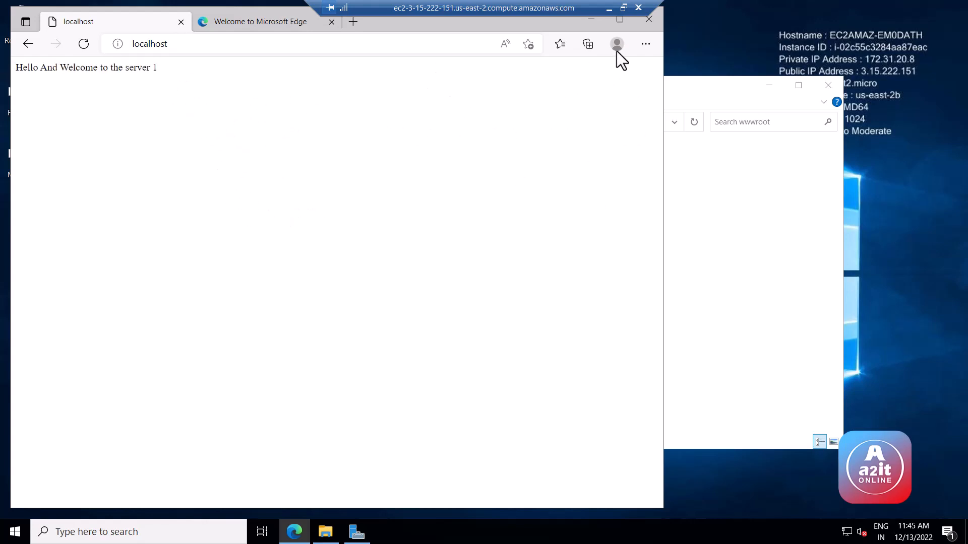
left_click(609, 8)
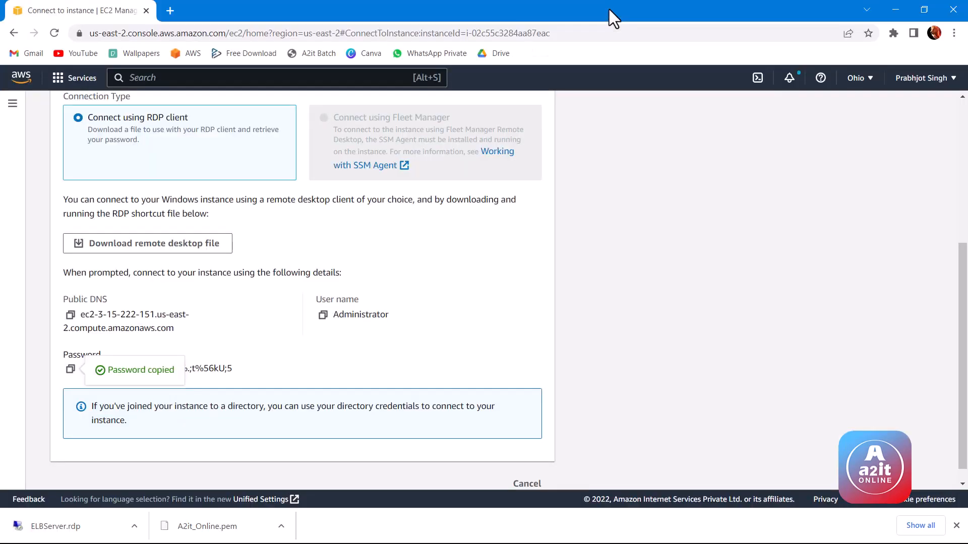
scroll(262, 226, "up", 5)
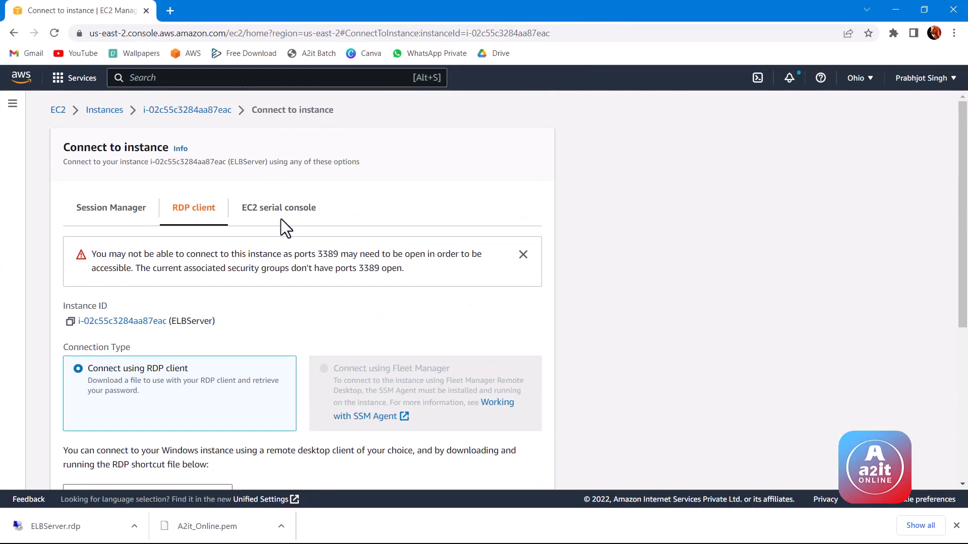
left_click(111, 110)
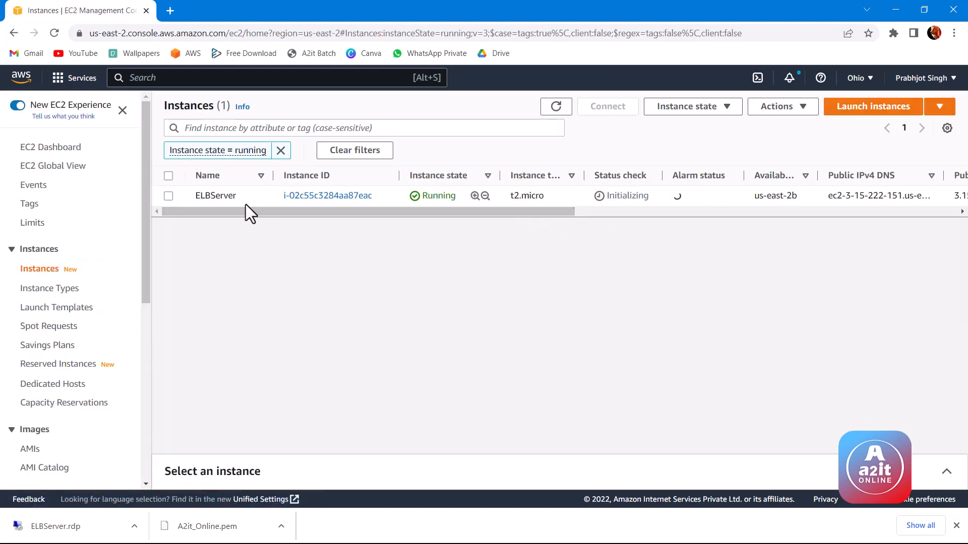
left_click(323, 196)
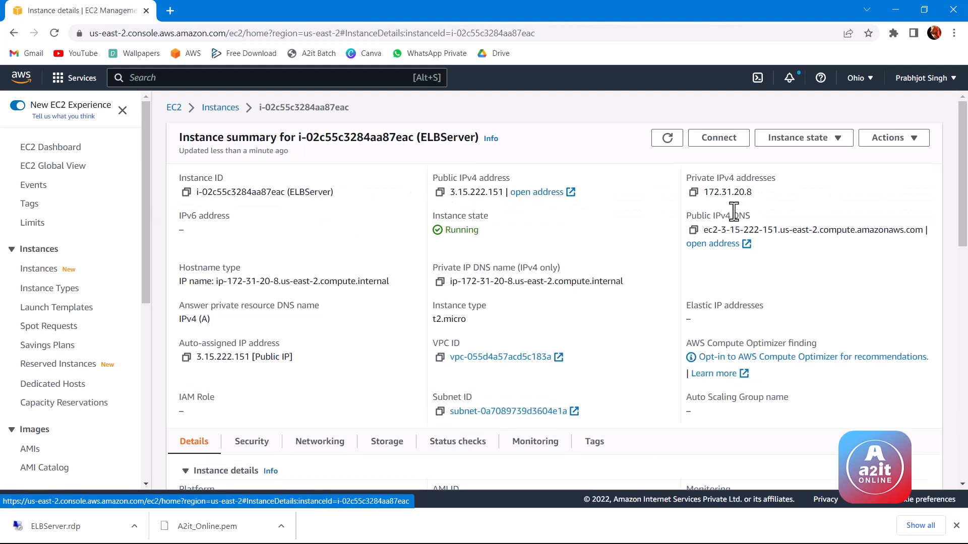
left_click(694, 231)
Load the copied public DNS address ec2-3-15-222-151.us-east-2.compute.amazonaws.com in a new browser tab and examine the page's welcome text
left_click(166, 11)
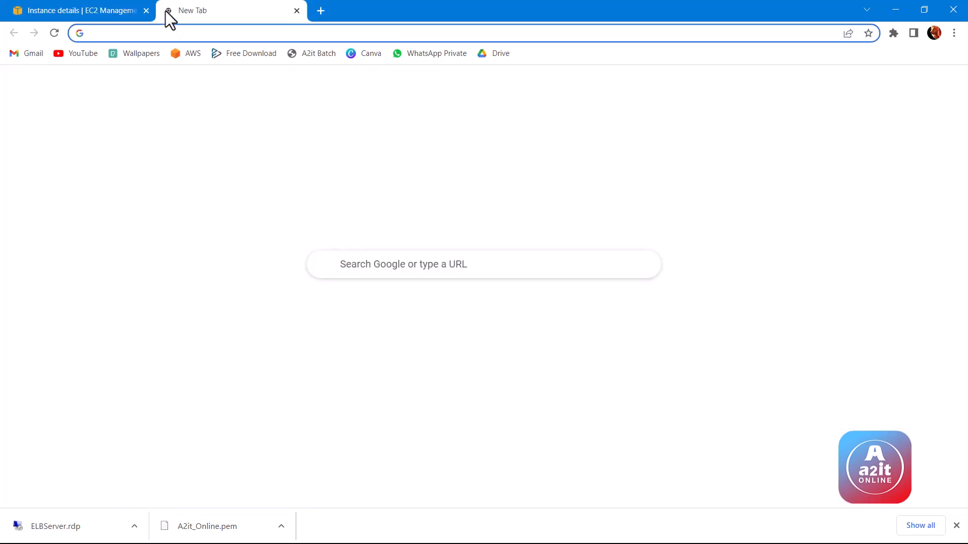
key("ctrl+v")
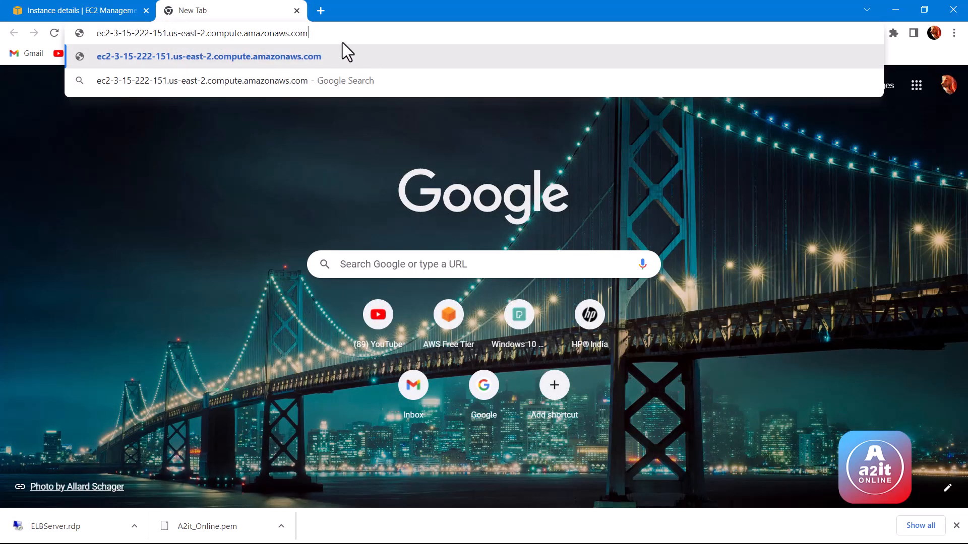
key("Return")
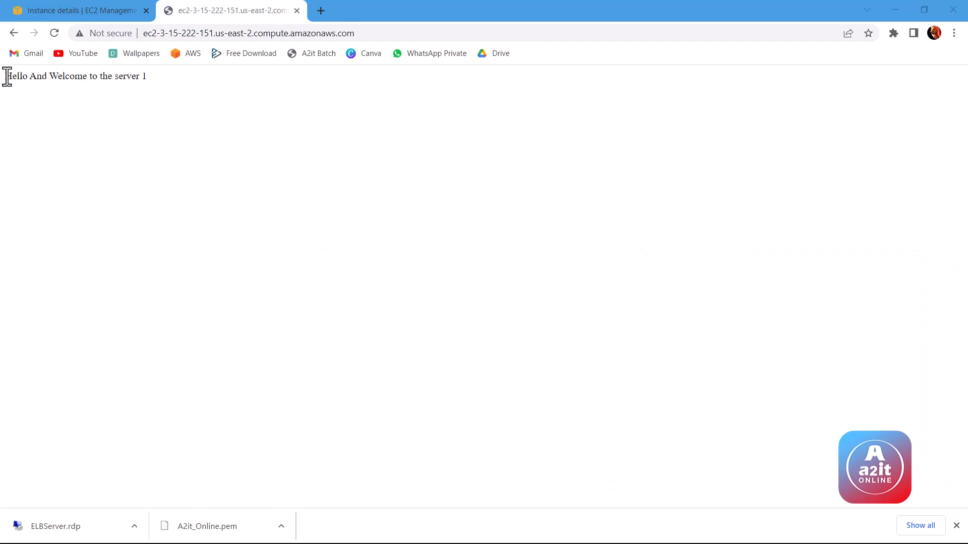
left_click_drag(6, 76, 166, 84)
left_click(166, 83)
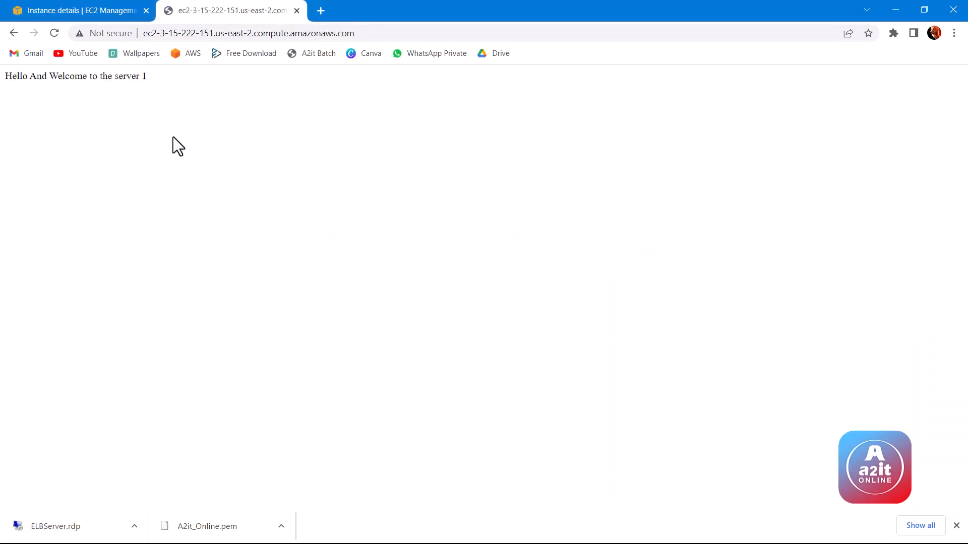